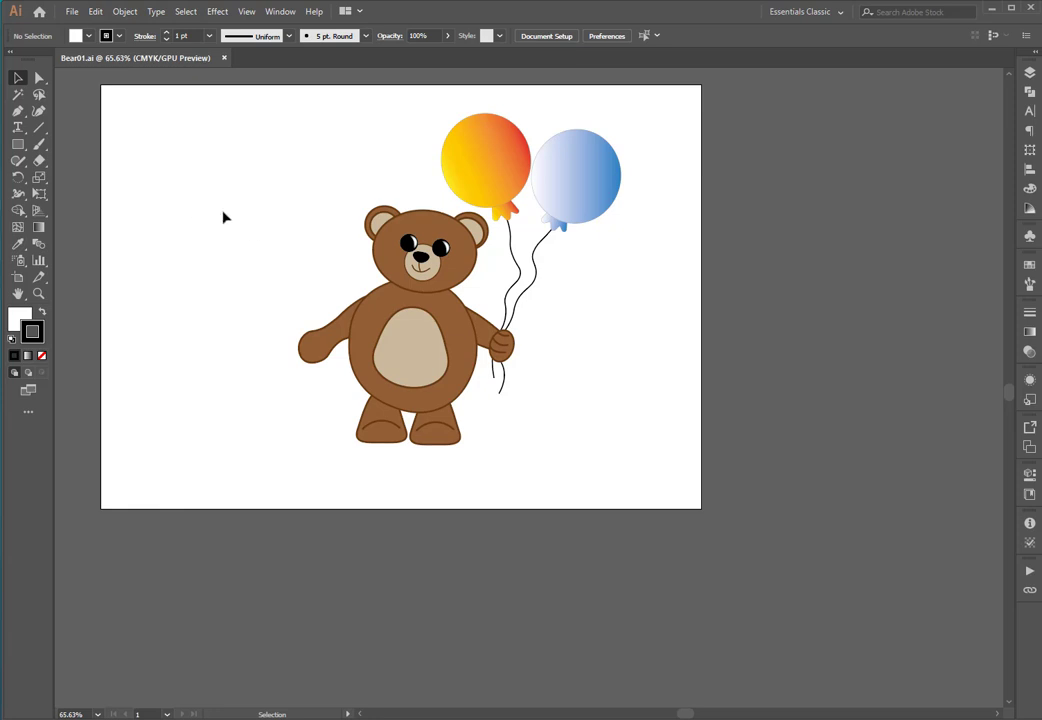
scroll(222, 265, "up", 2)
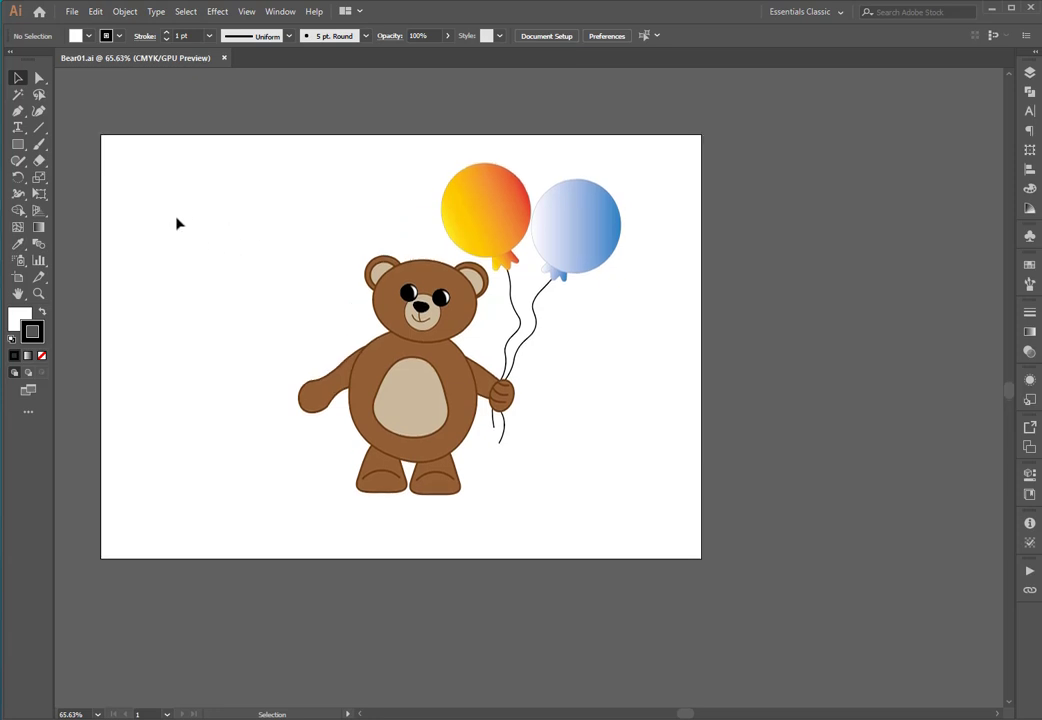
left_click(17, 148)
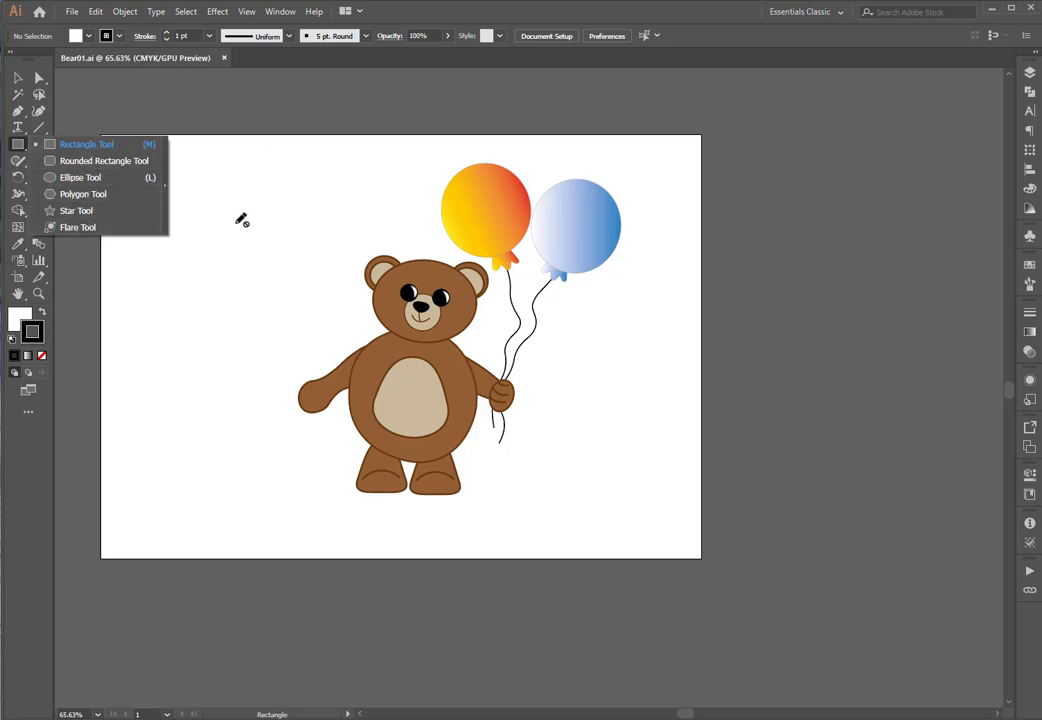
left_click(197, 180)
left_click(19, 147)
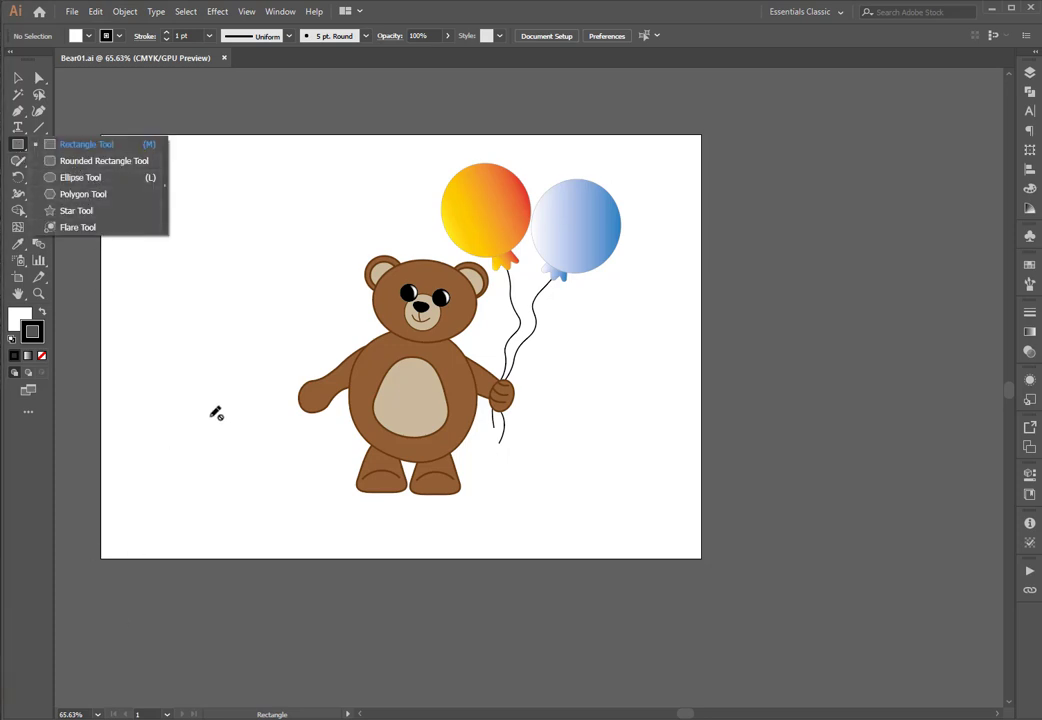
left_click(78, 180)
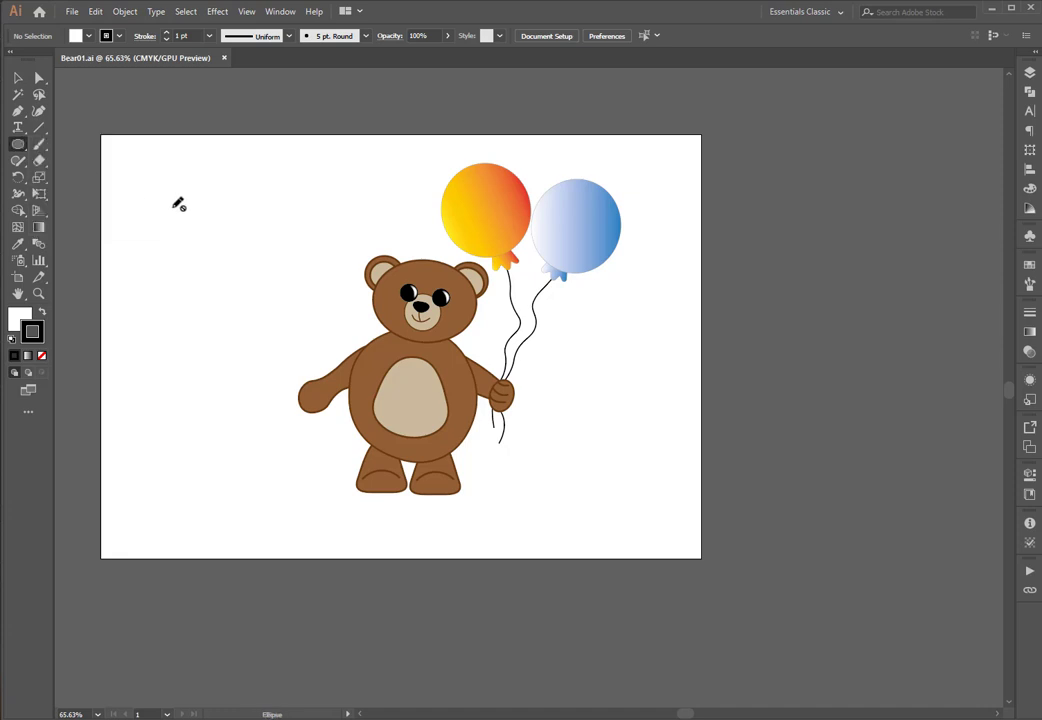
- Try drawing a rounded rectangle in the artboard's empty upper-left area, and undo it
left_click(18, 147)
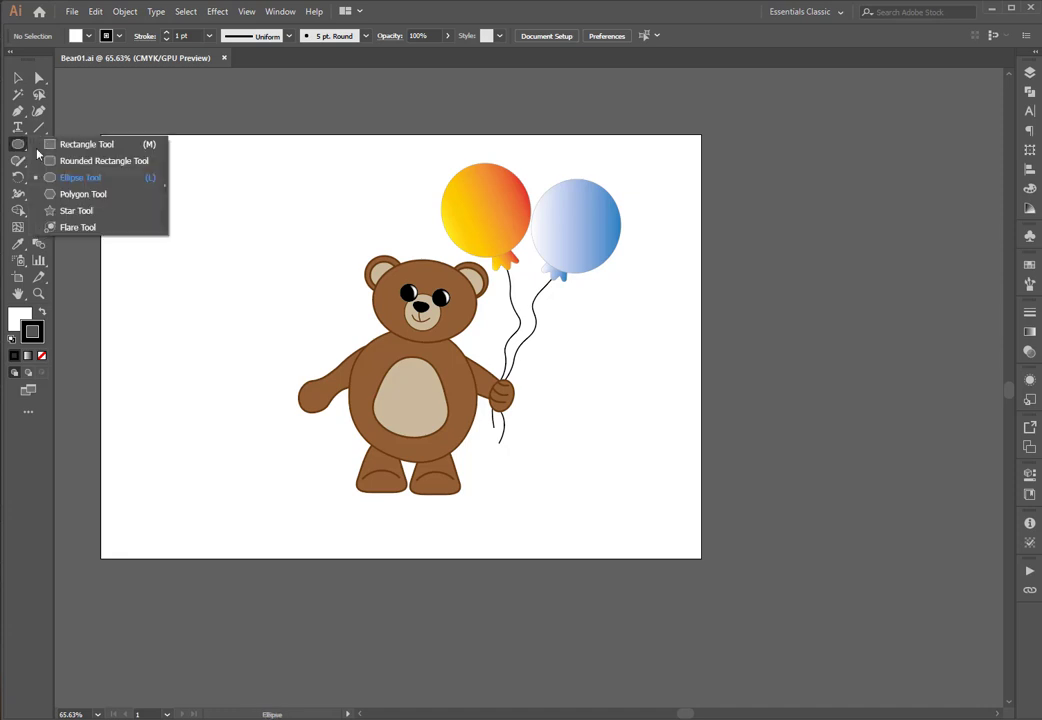
left_click(82, 160)
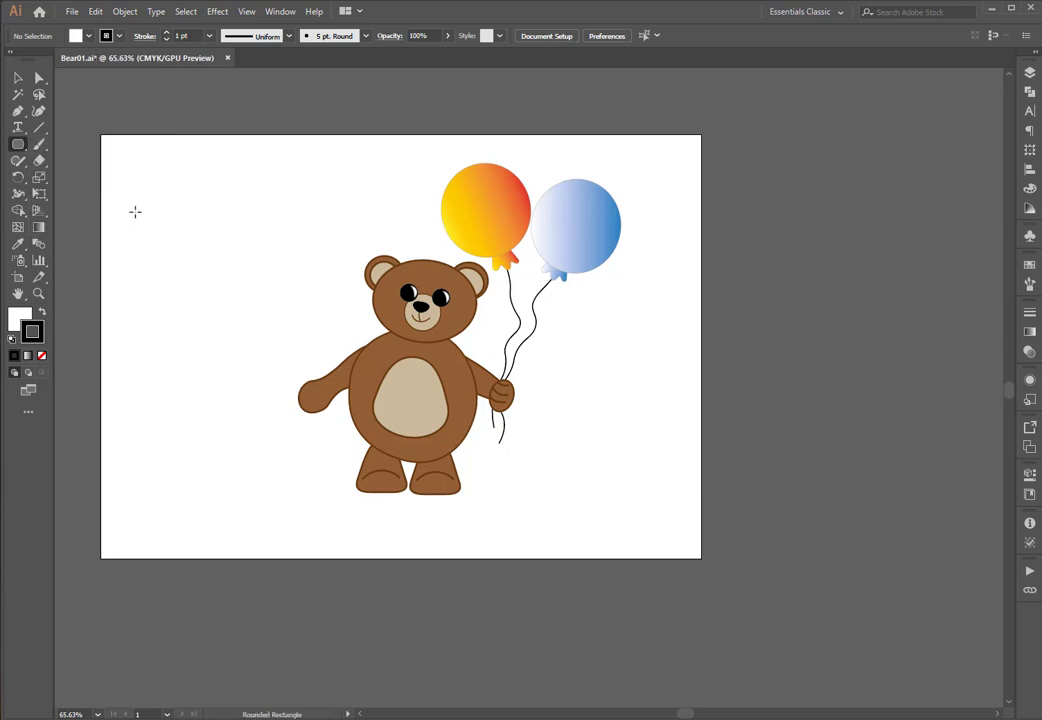
mouse_move(134, 171)
left_mouse_down()
mouse_move(253, 309)
mouse_move(268, 345)
left_mouse_up()
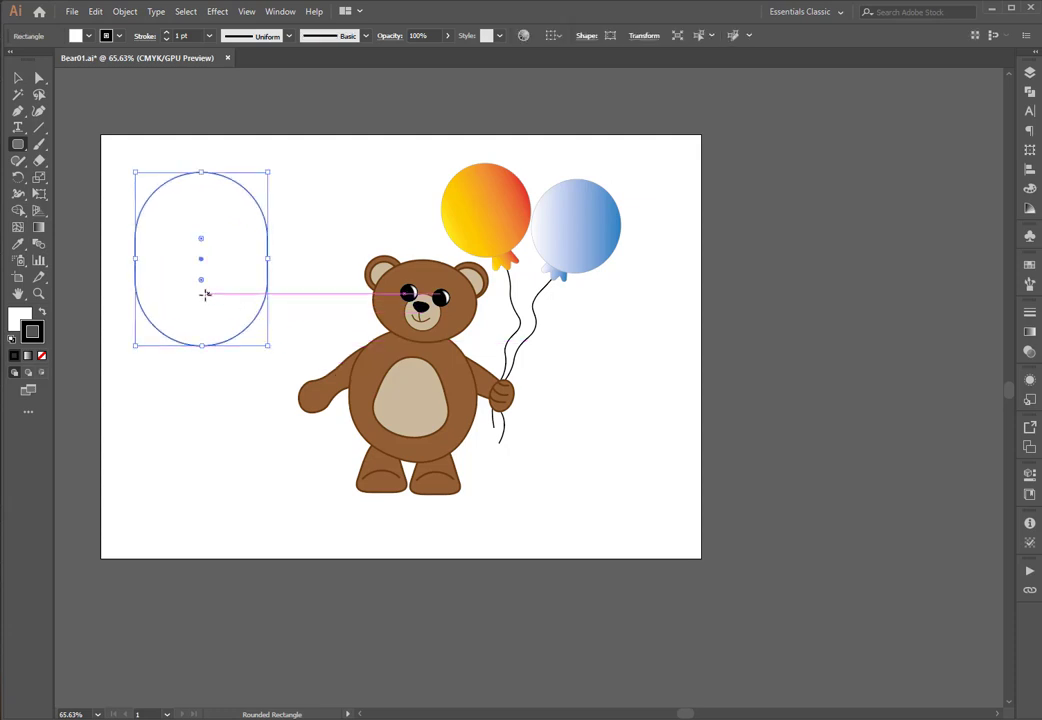
key("ctrl+z")
- Draw a plain rectangle about 73 by 78 mm in the empty area beside the bear, near the artboard's upper-left corner
left_click(17, 144)
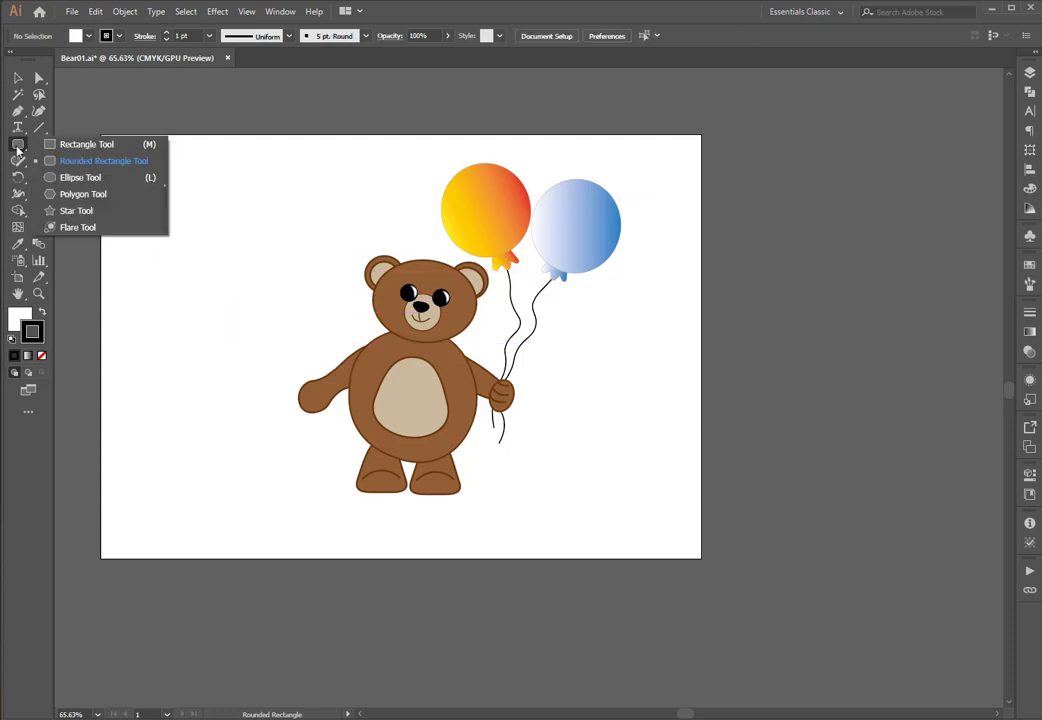
left_click(88, 146)
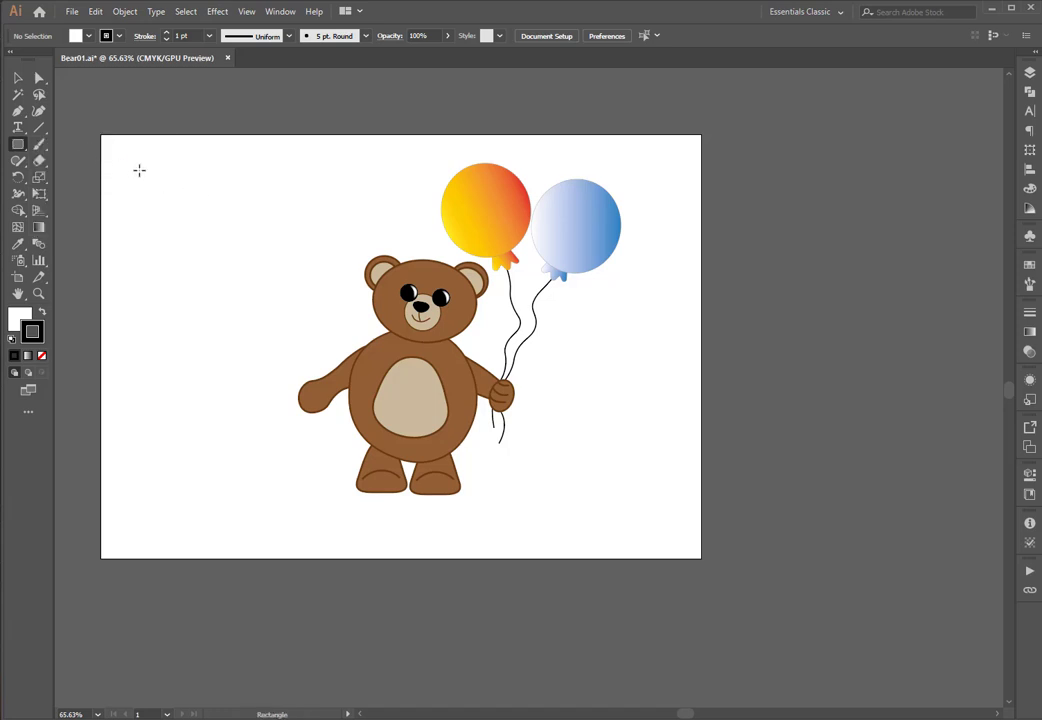
left_click_drag(139, 170, 287, 327)
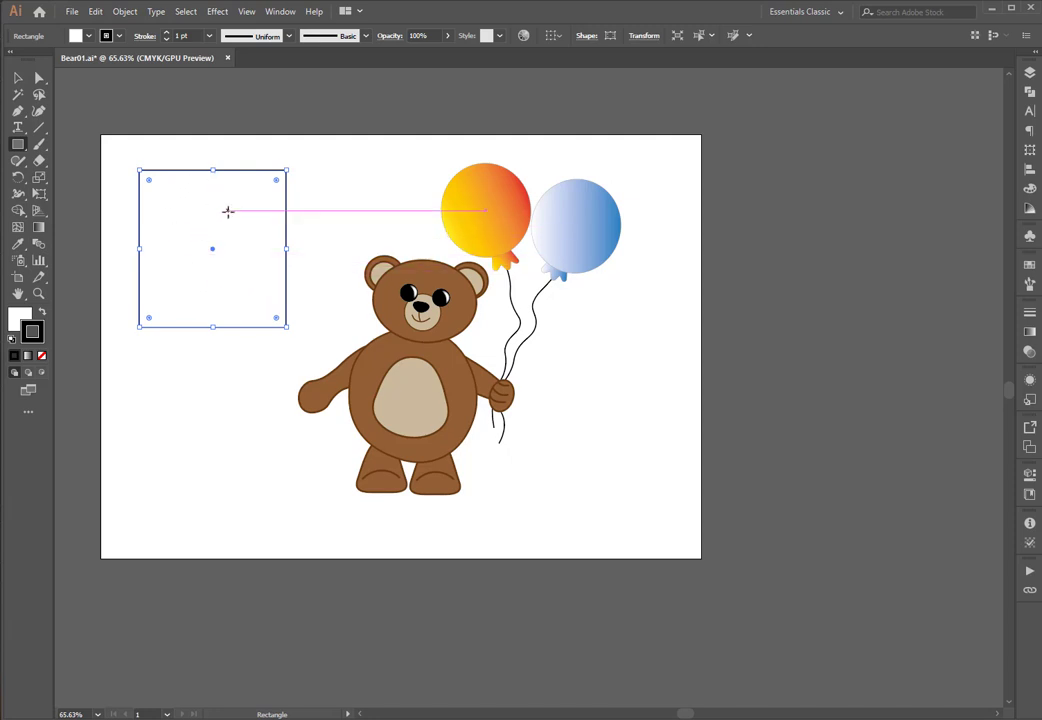
- Move the rectangle by its fill closer to the artboard's upper-left corner
scroll(185, 160, "up", 2)
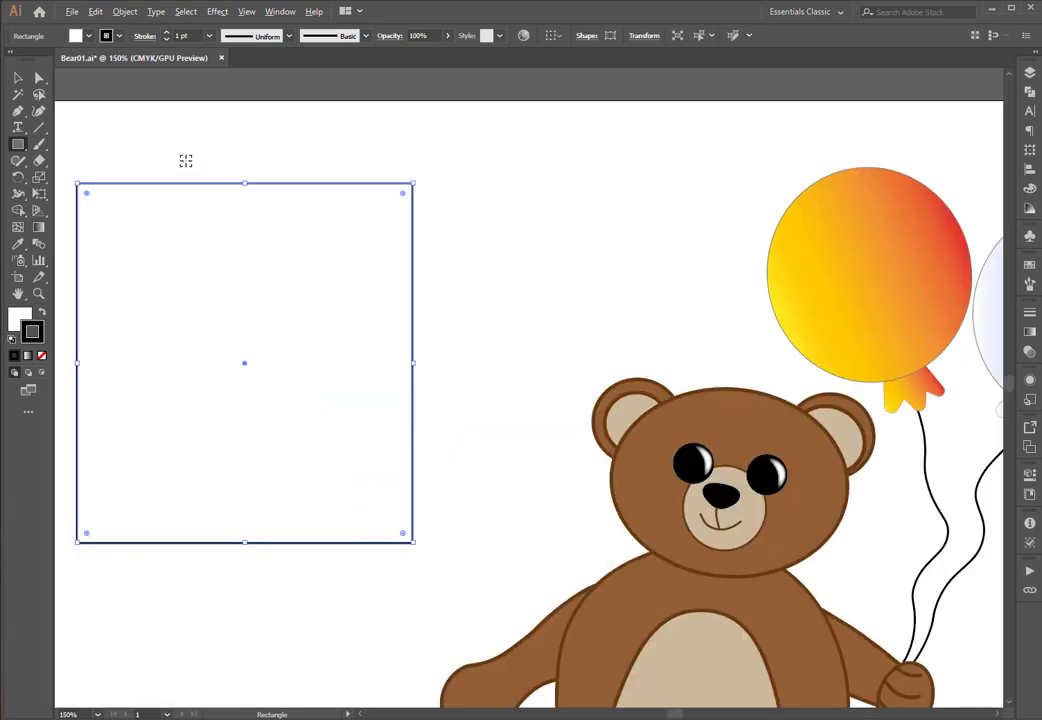
scroll(185, 160, "up", 2)
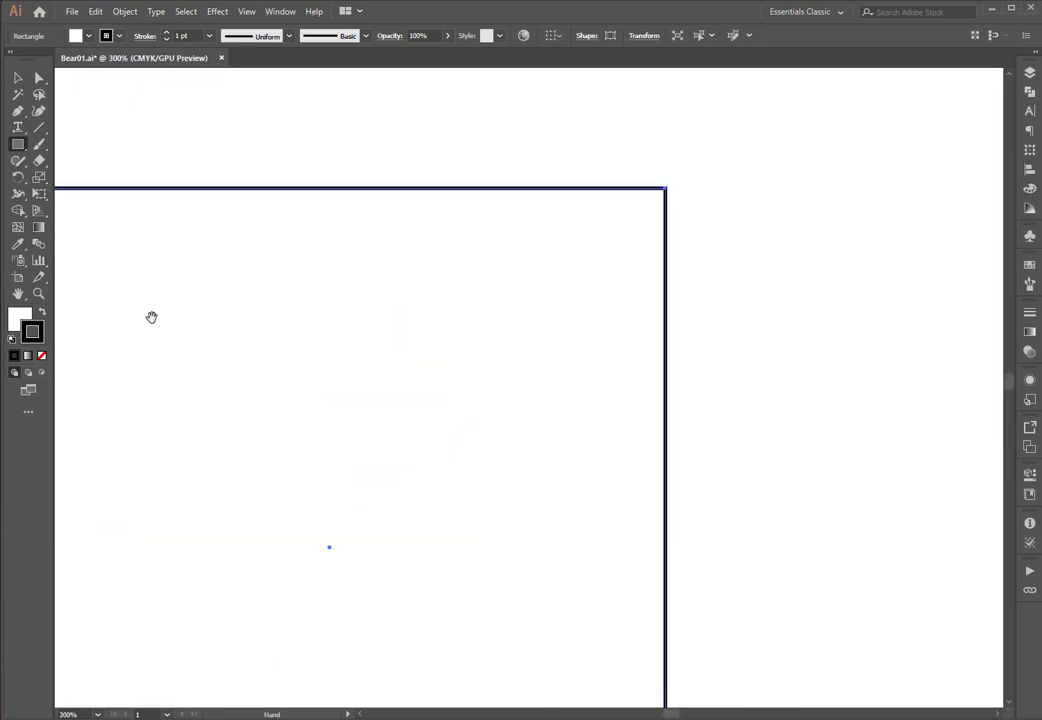
left_click_drag(151, 316, 263, 214)
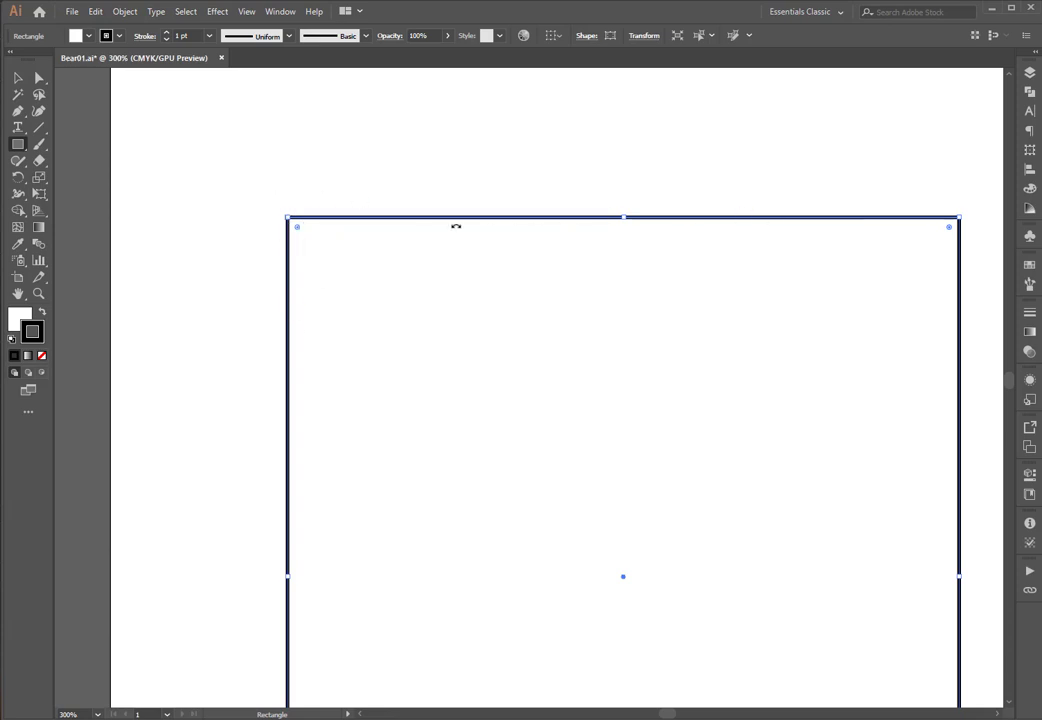
left_click(17, 77)
left_click(337, 144)
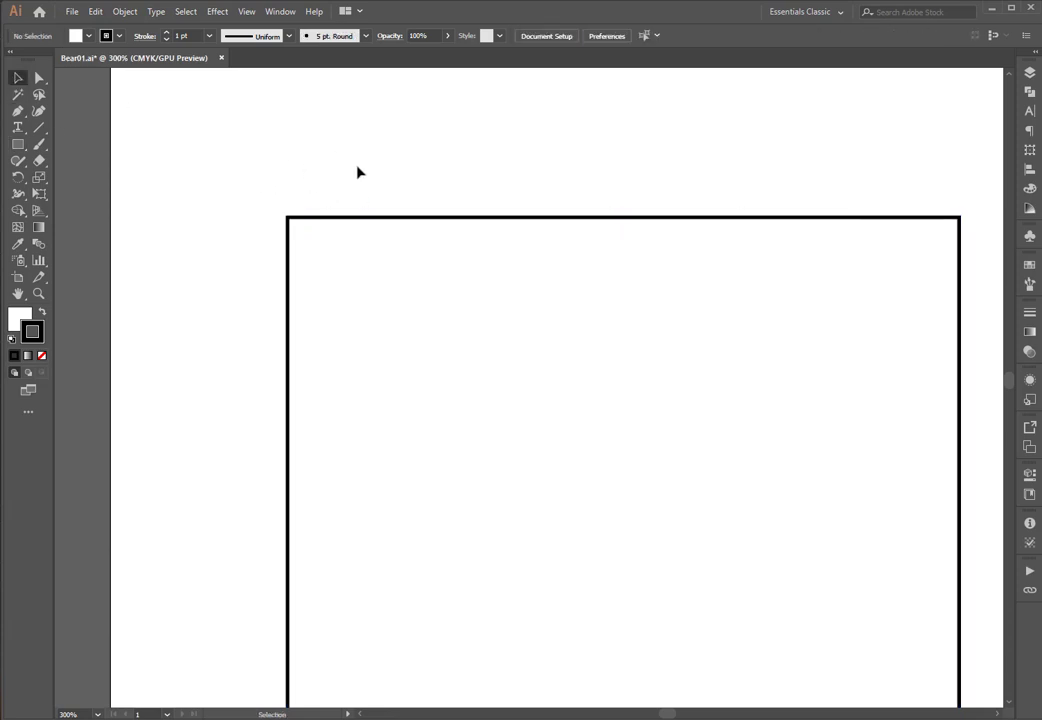
left_click_drag(506, 271, 450, 223)
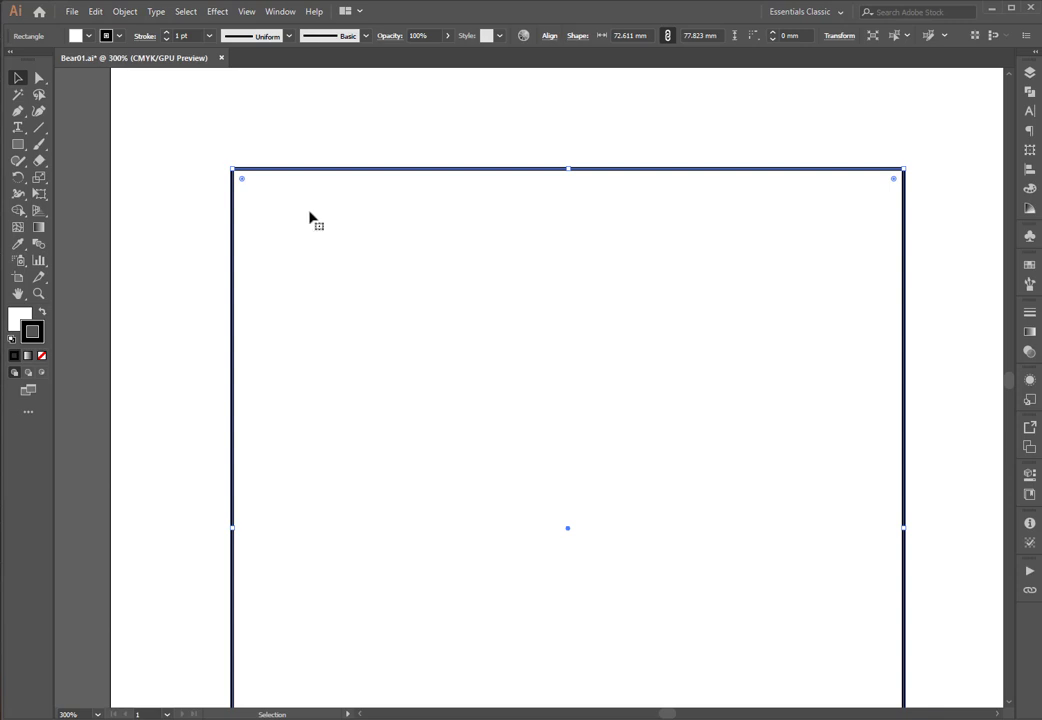
left_click(185, 178)
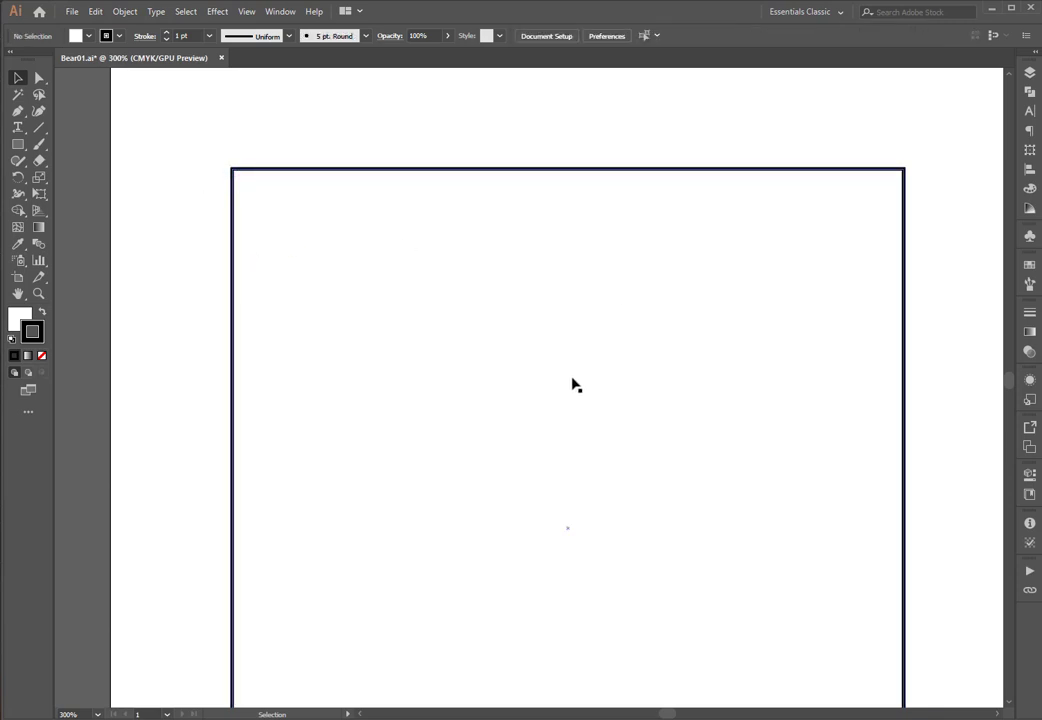
left_click_drag(643, 430, 594, 376)
- Try red and green swatches on the rectangle's outline, and set its stroke colour to light blue
scroll(594, 376, "down", 1)
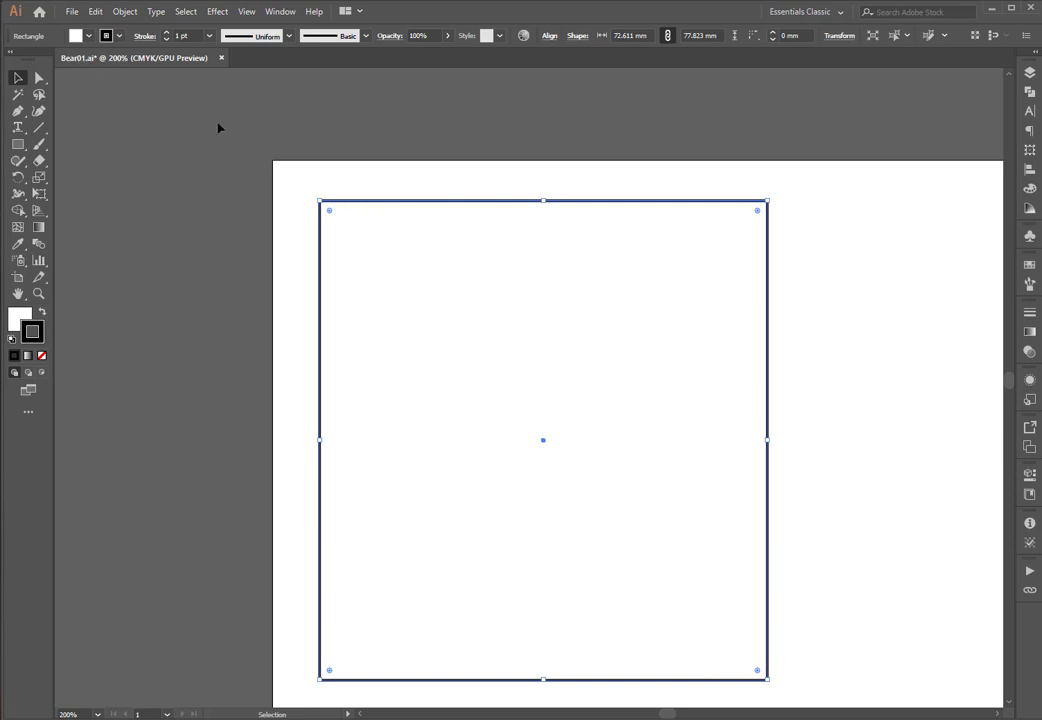
left_click(106, 37)
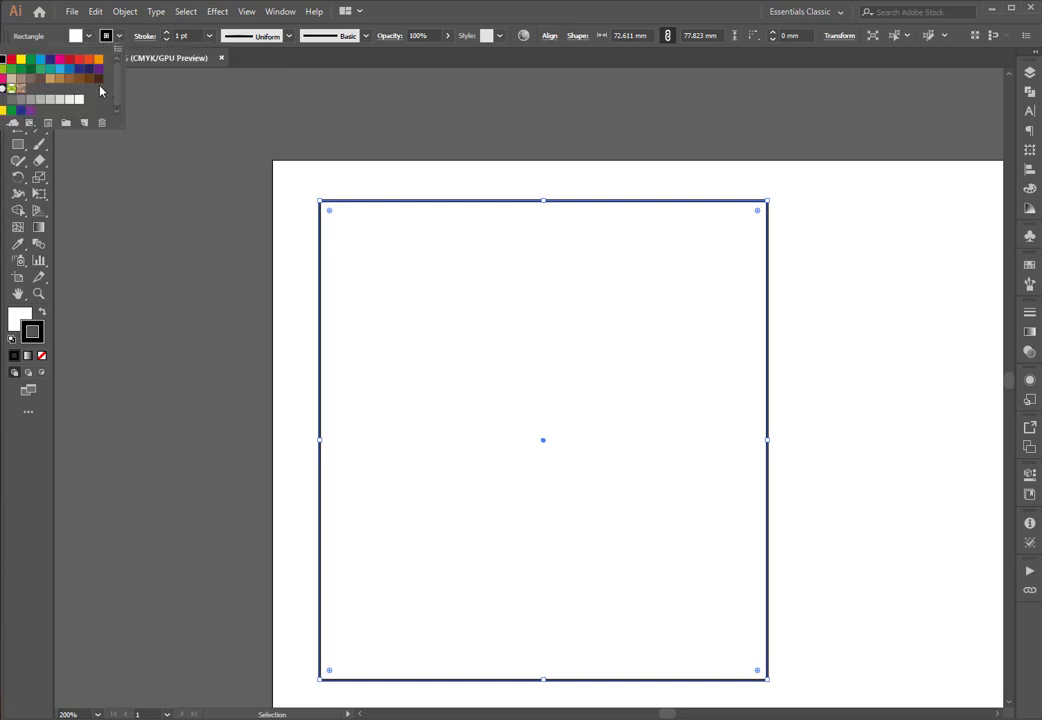
left_click(80, 61)
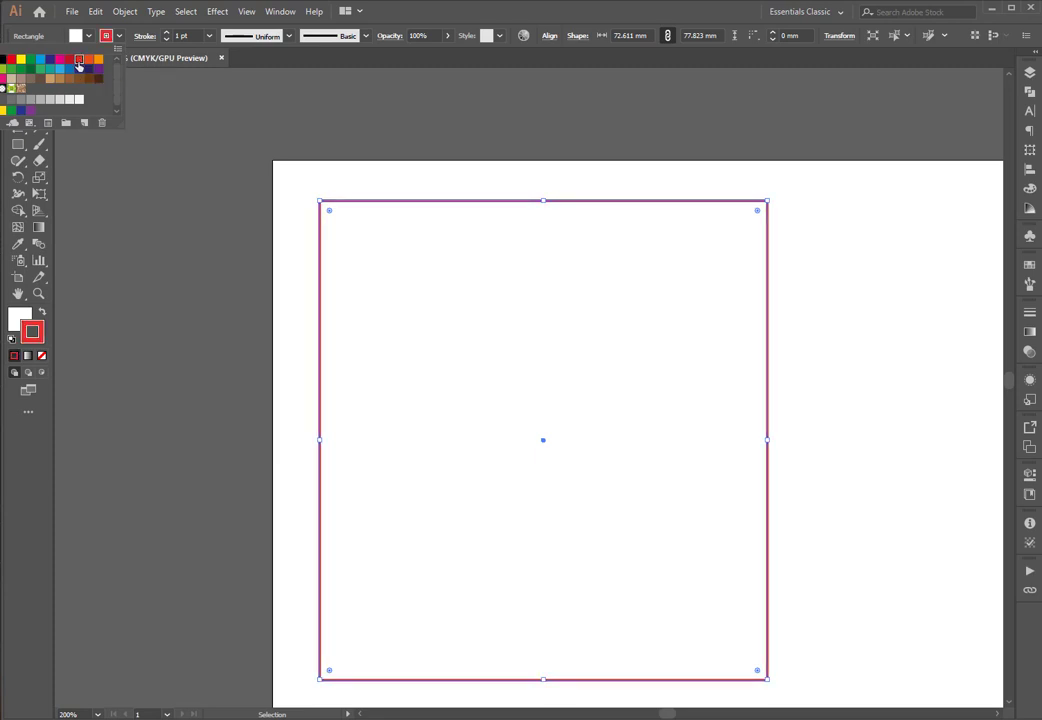
left_click(12, 69)
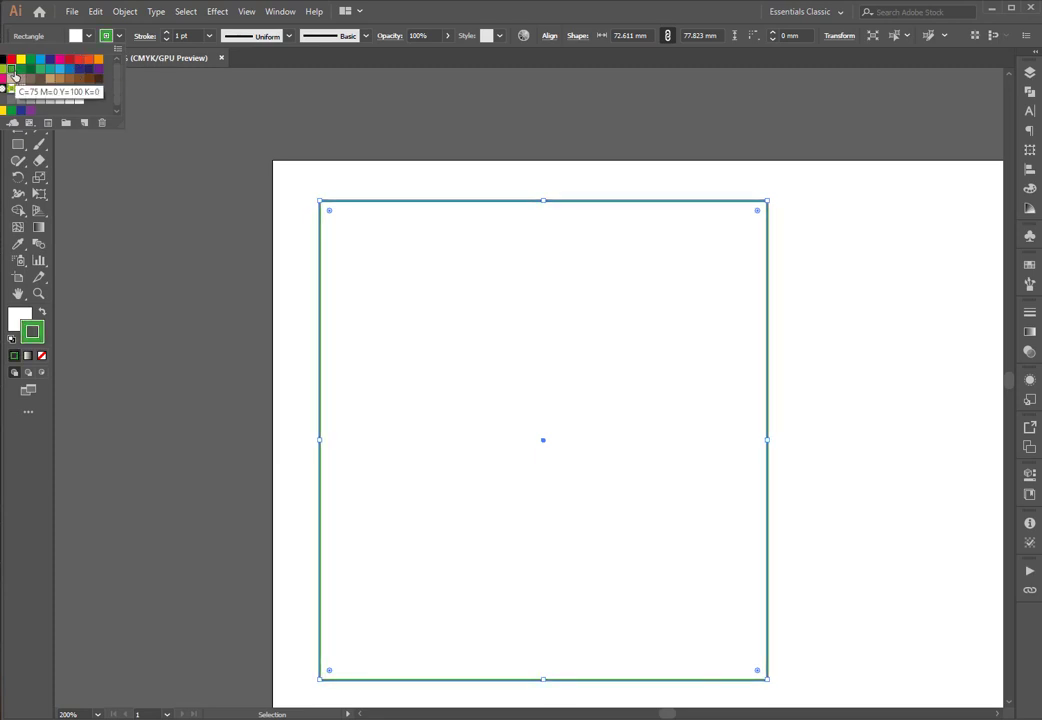
left_click(59, 70)
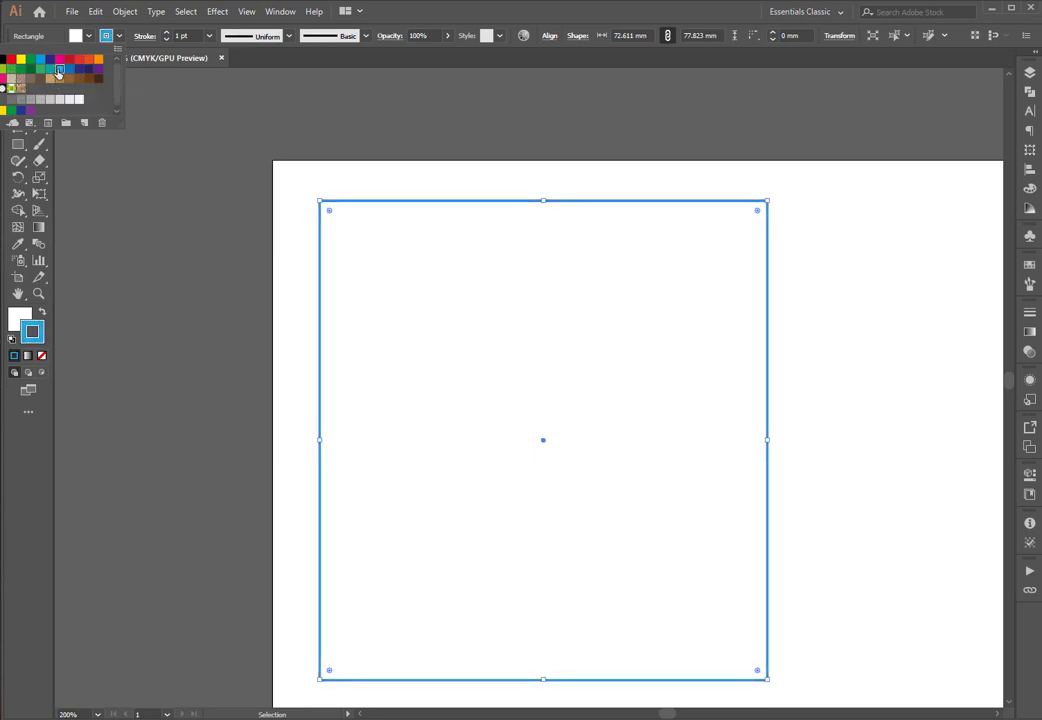
left_click(297, 187)
left_click(286, 251)
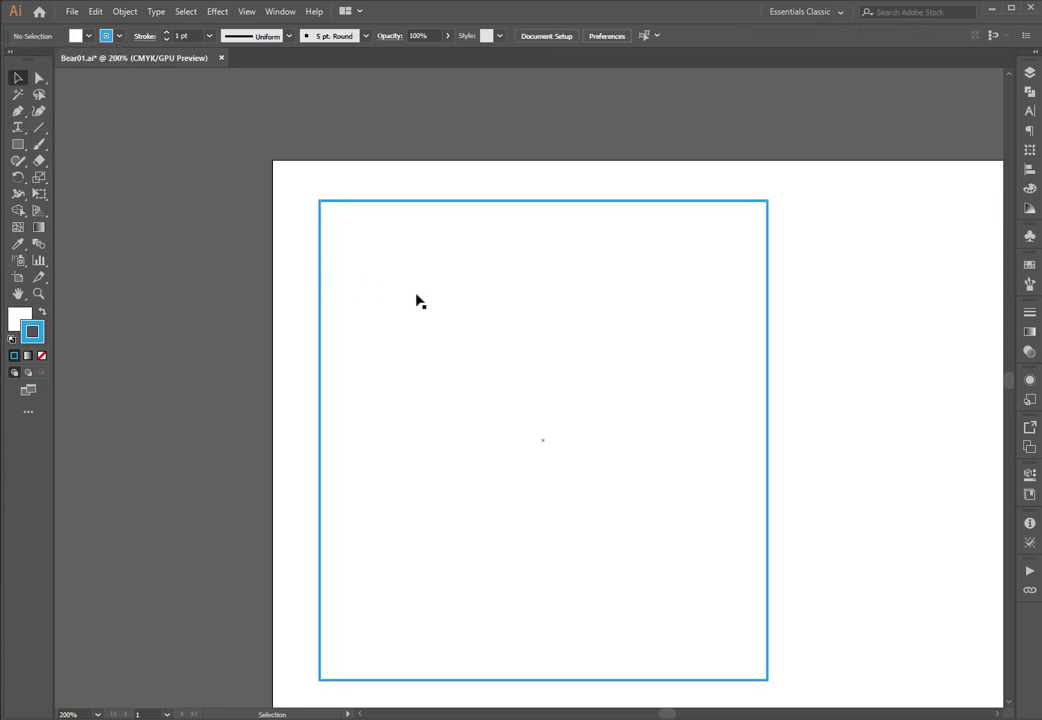
- Fill the rectangle with the yellow swatch and reselect it
left_click(382, 262)
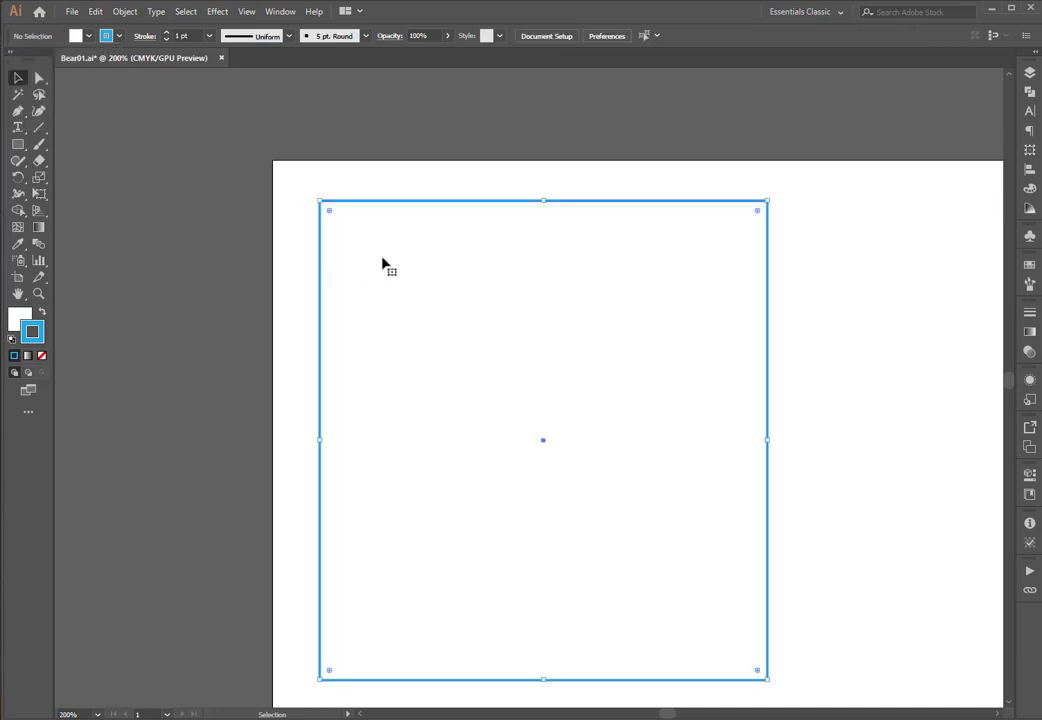
left_click(88, 37)
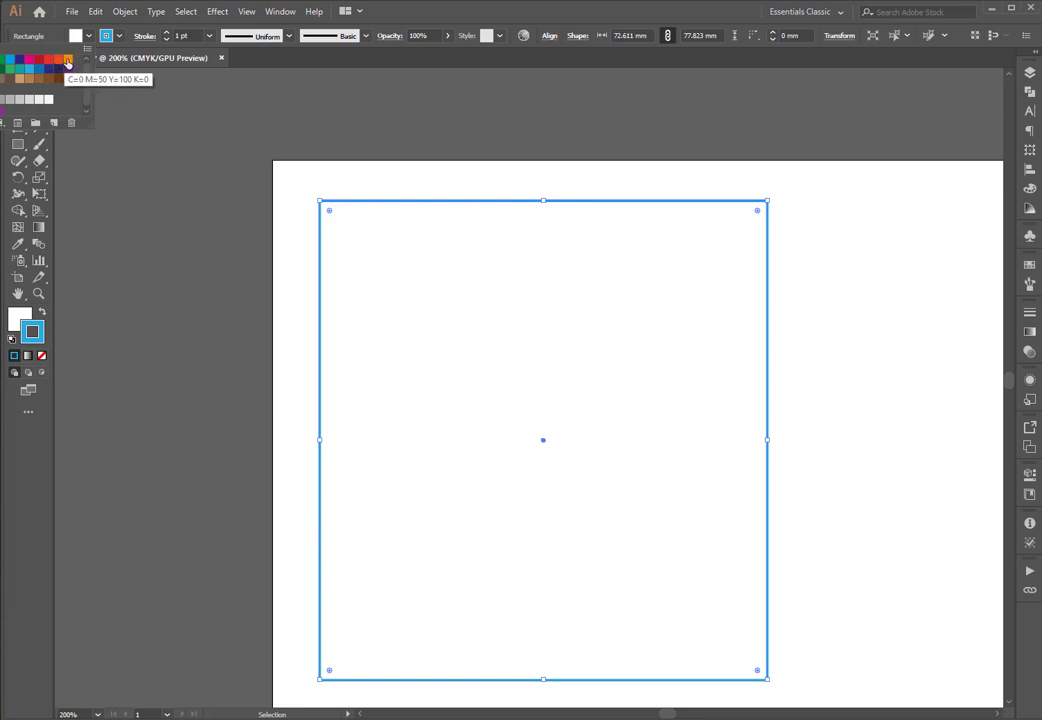
left_click(7, 68)
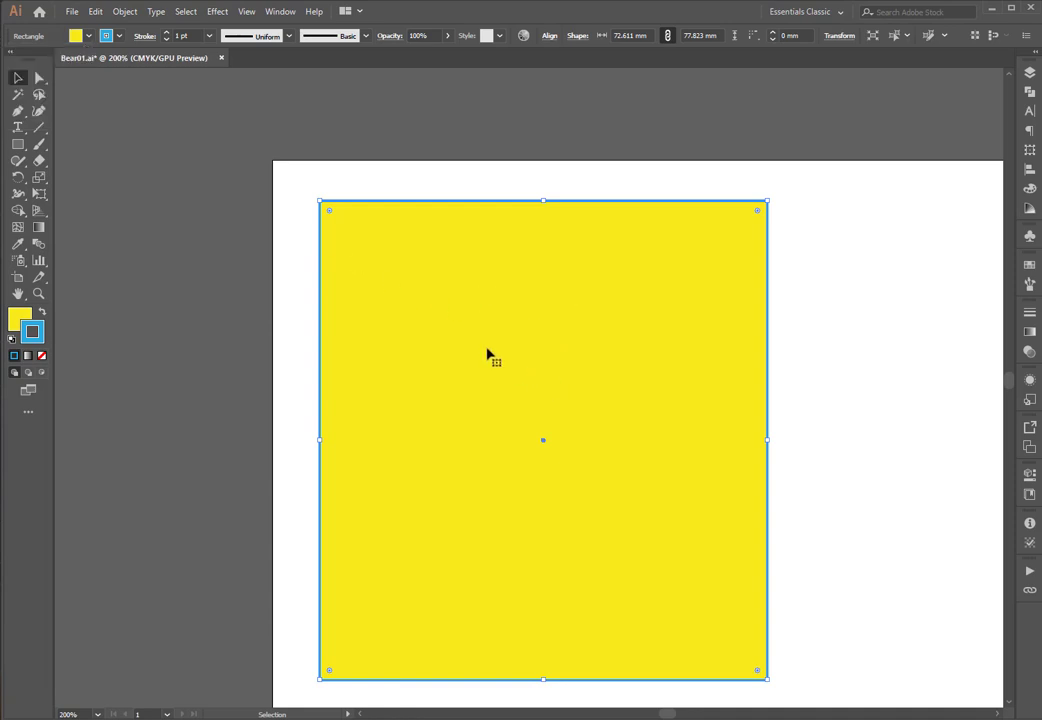
left_click(299, 197)
left_click_drag(298, 187, 449, 330)
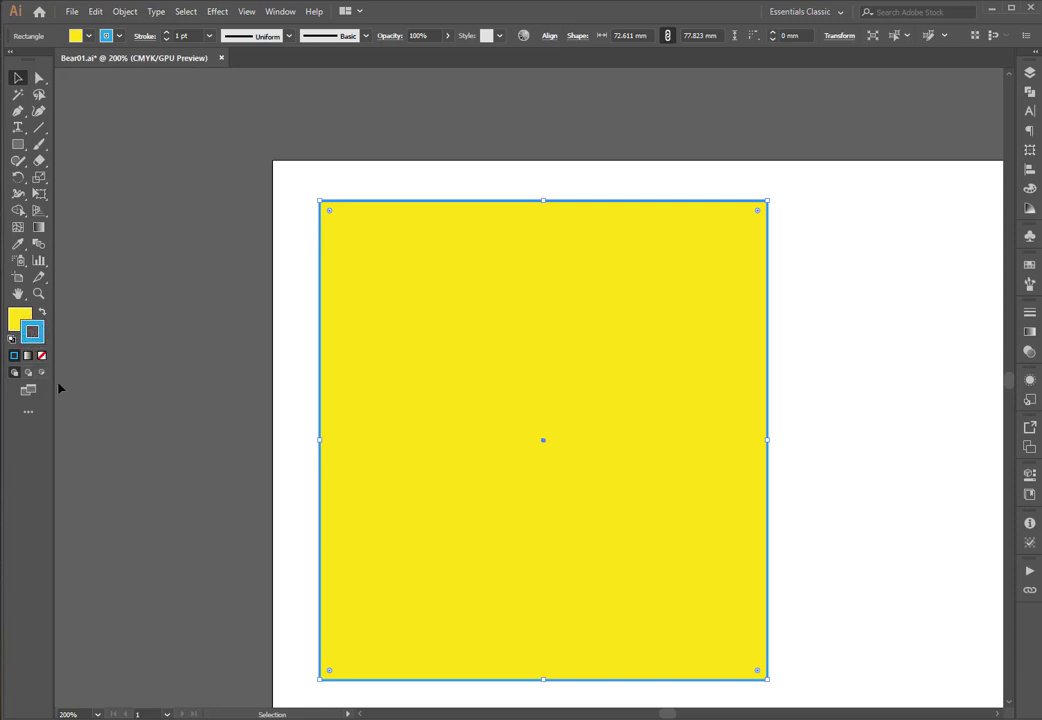
- Change the rectangle's fill to a darker yellow, D6C421, using the Color Picker
double_click(15, 320)
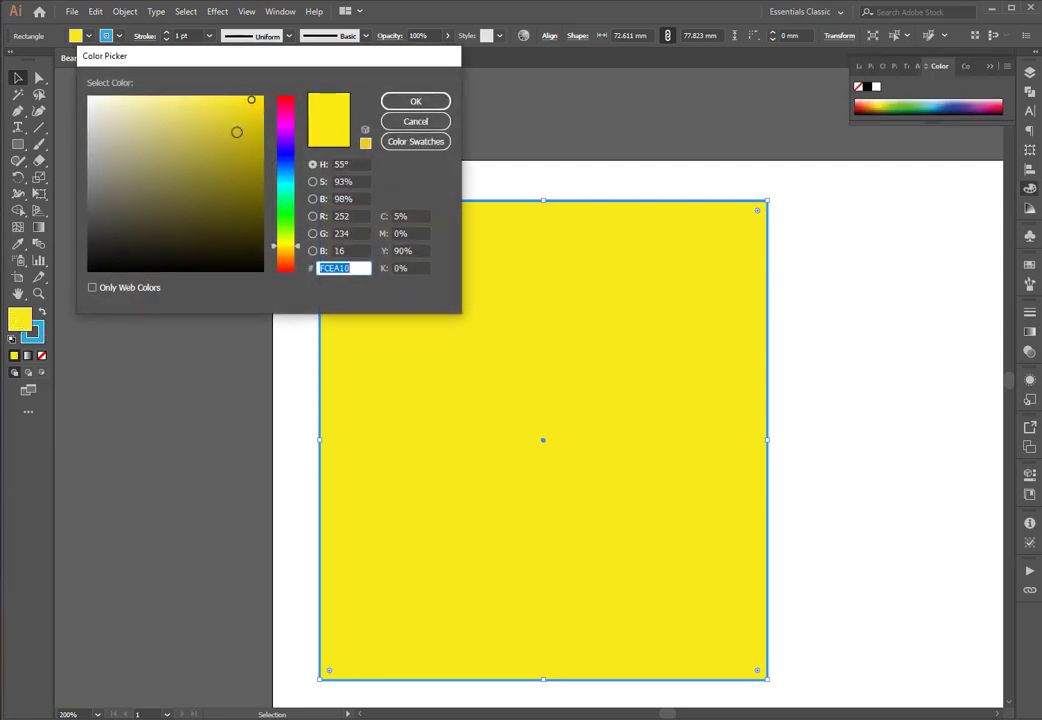
left_click_drag(205, 151, 238, 123)
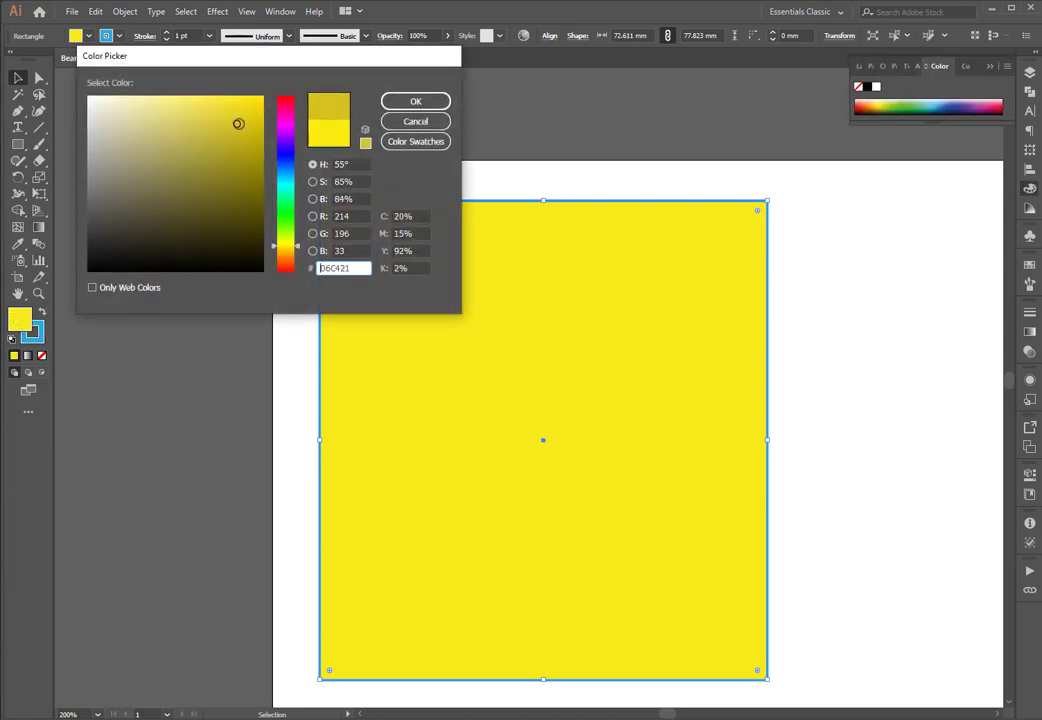
left_click(400, 101)
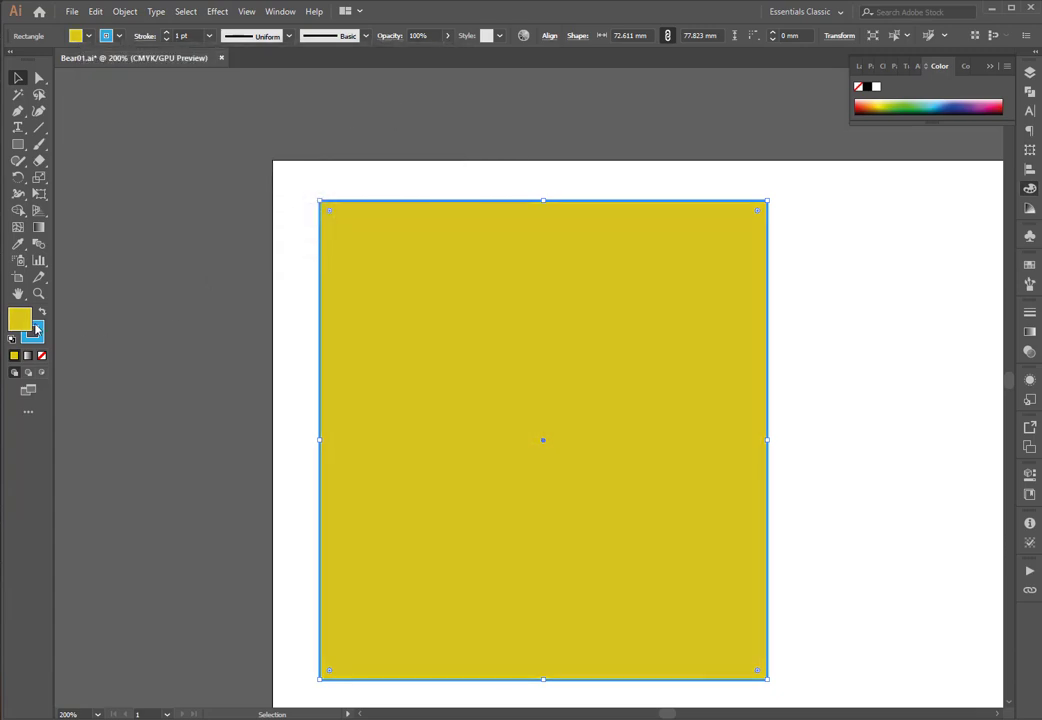
- Shift the fill's hue to orange-red and apply FF4800 to the rectangle using the Color Picker
double_click(22, 324)
left_click_drag(288, 160, 287, 263)
left_click(243, 108)
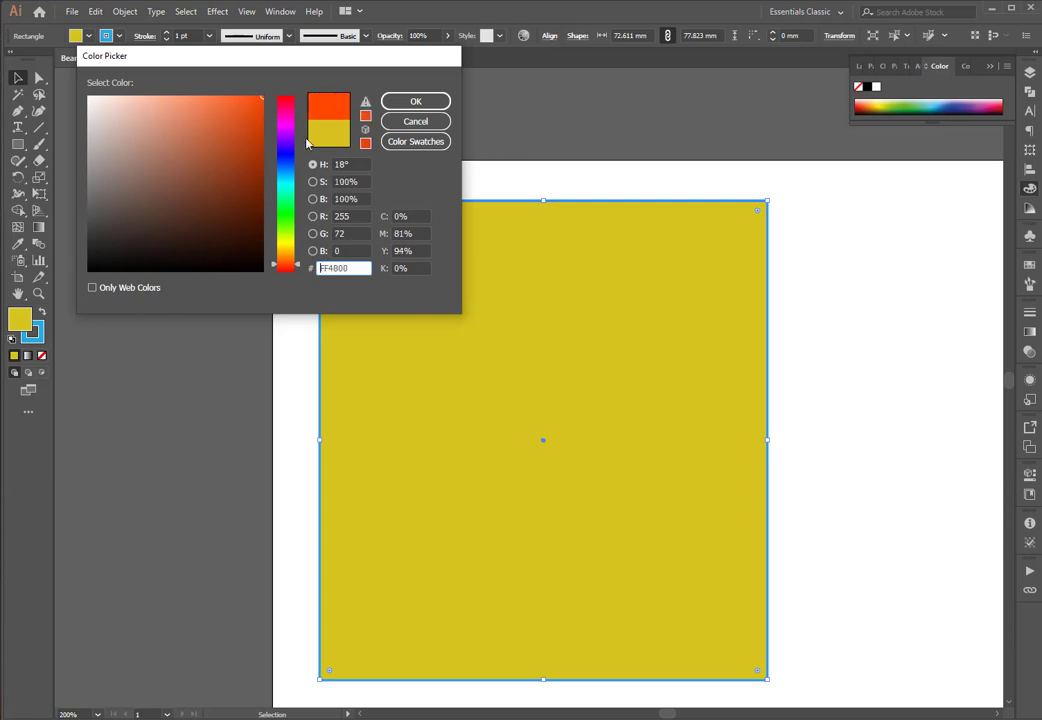
left_click(414, 101)
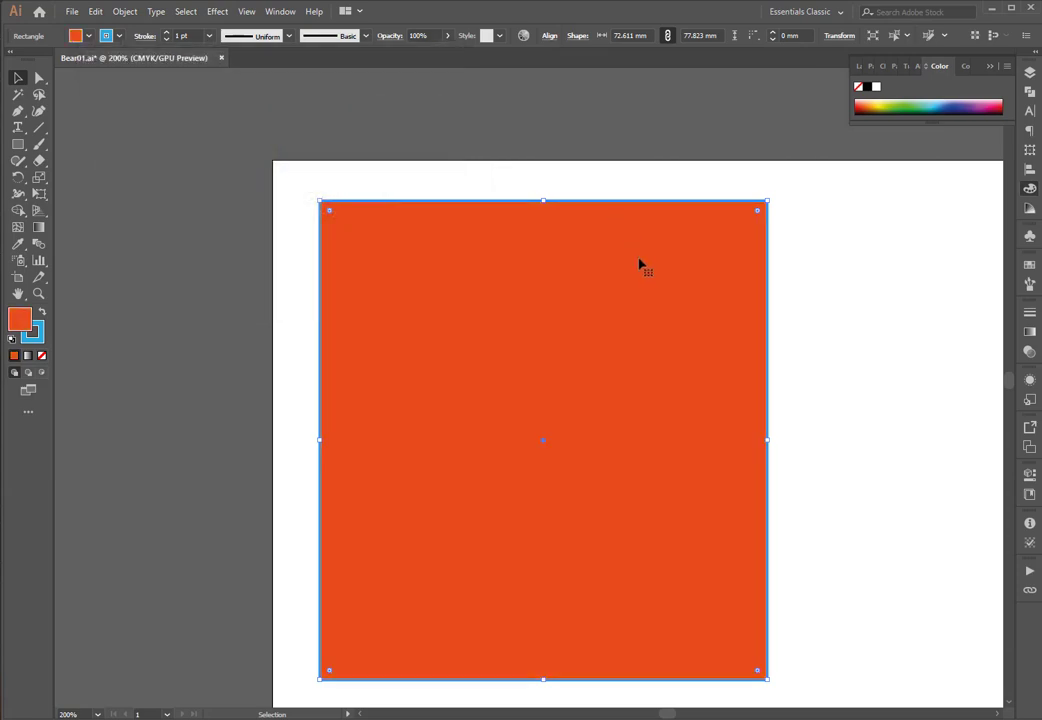
- Soften the rectangle's fill to a muted salmon orange using the Color Picker, and deselect the shape
double_click(20, 320)
left_click(186, 121)
left_click(414, 102)
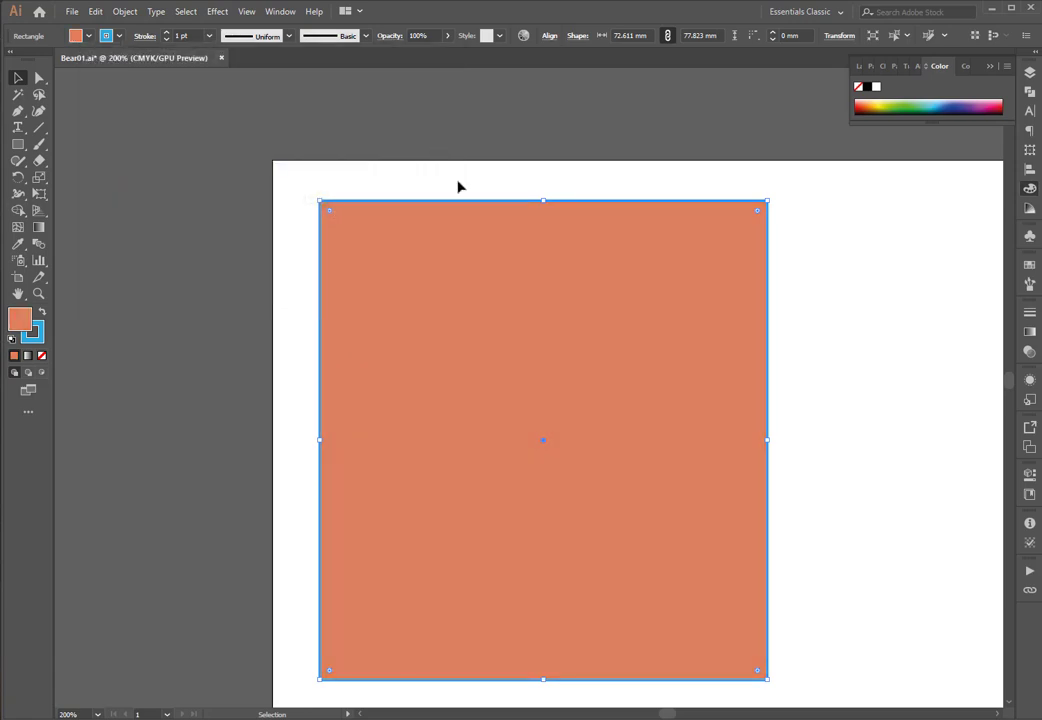
left_click(843, 312)
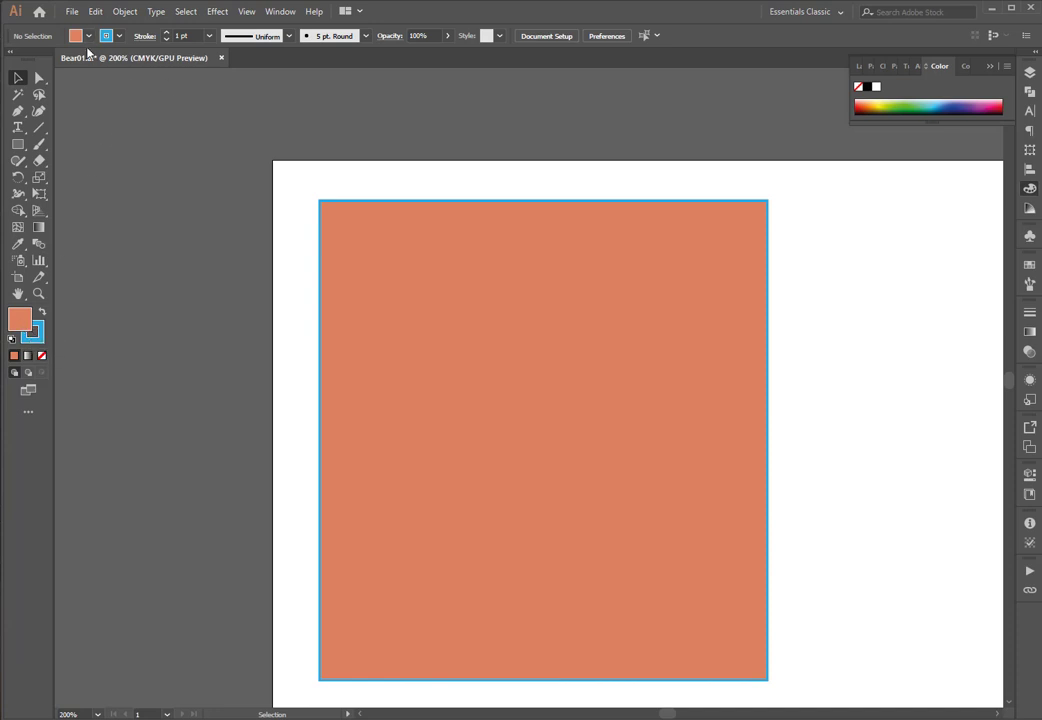
- Delete the salmon rectangle from the artboard
scroll(165, 257, "down", 4)
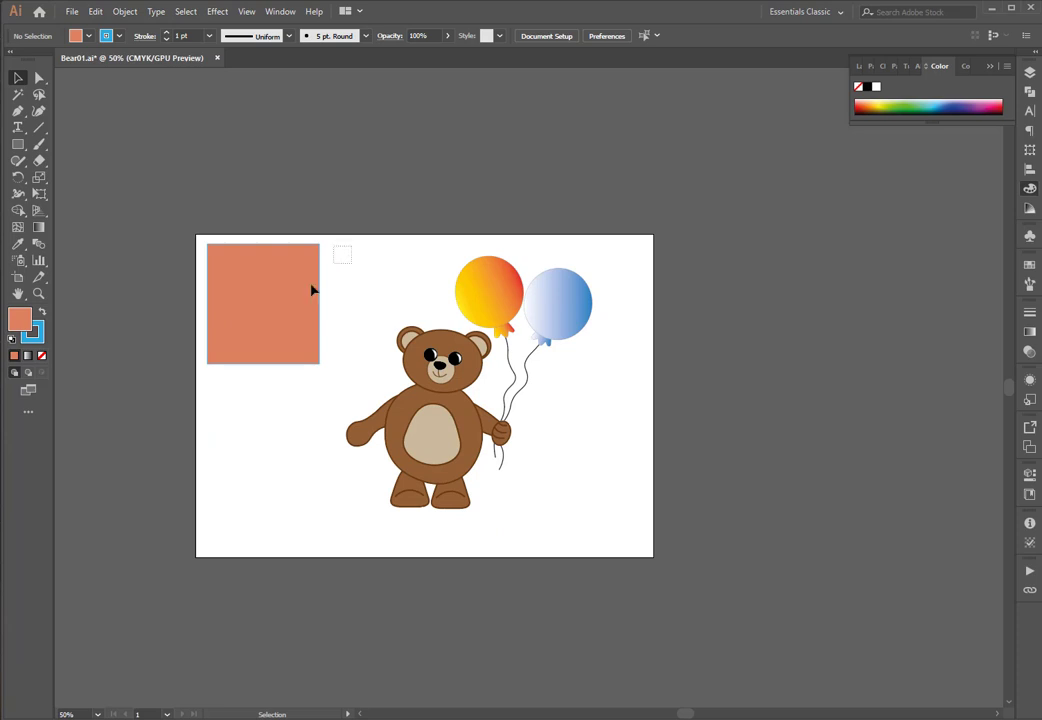
left_click(247, 356)
key("Delete")
- Delete the bear-and-balloons artwork so the artboard is empty
left_click_drag(286, 267, 587, 493)
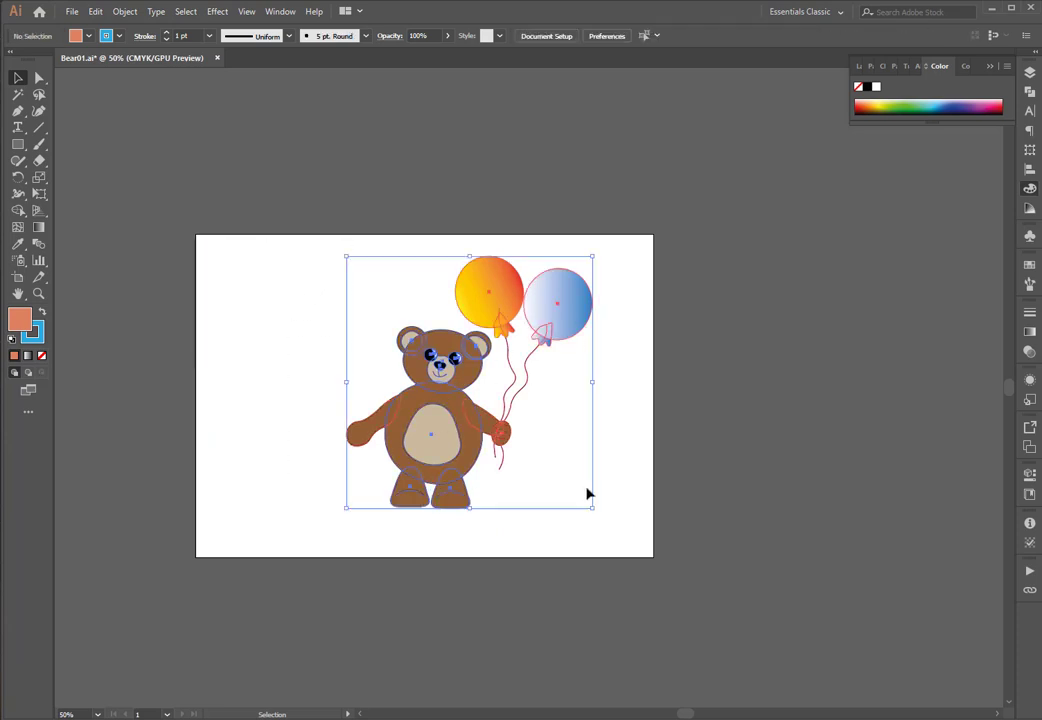
key("Delete")
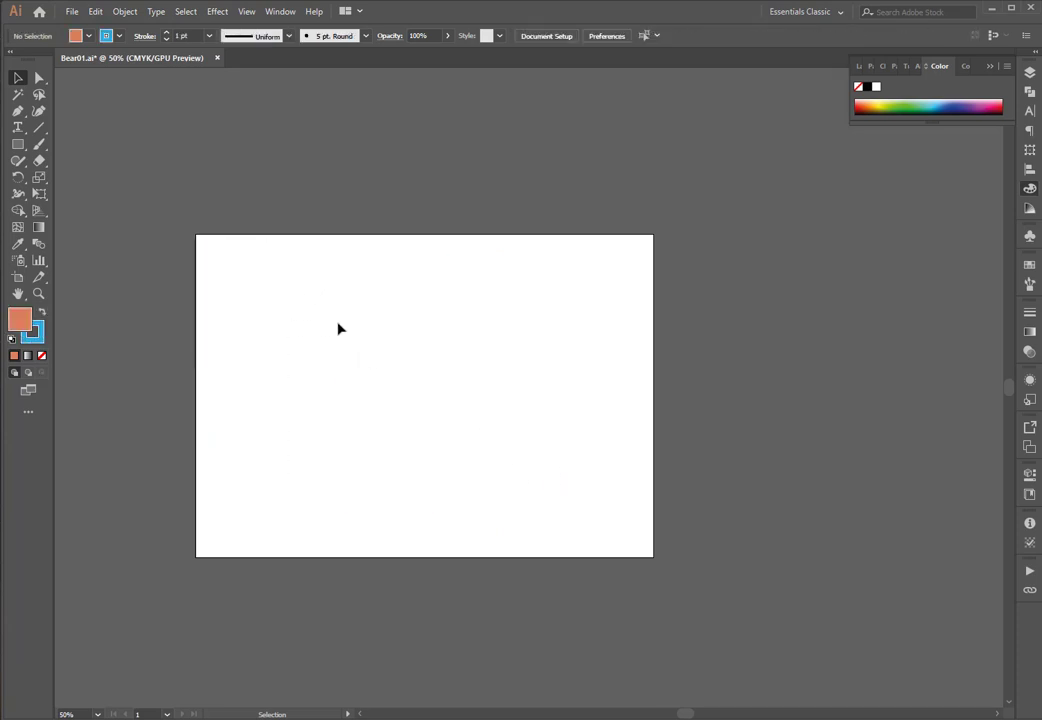
- Draw a rectangle near the artboard's upper-left corner with the Rectangle tool
scroll(336, 300, "up", 1)
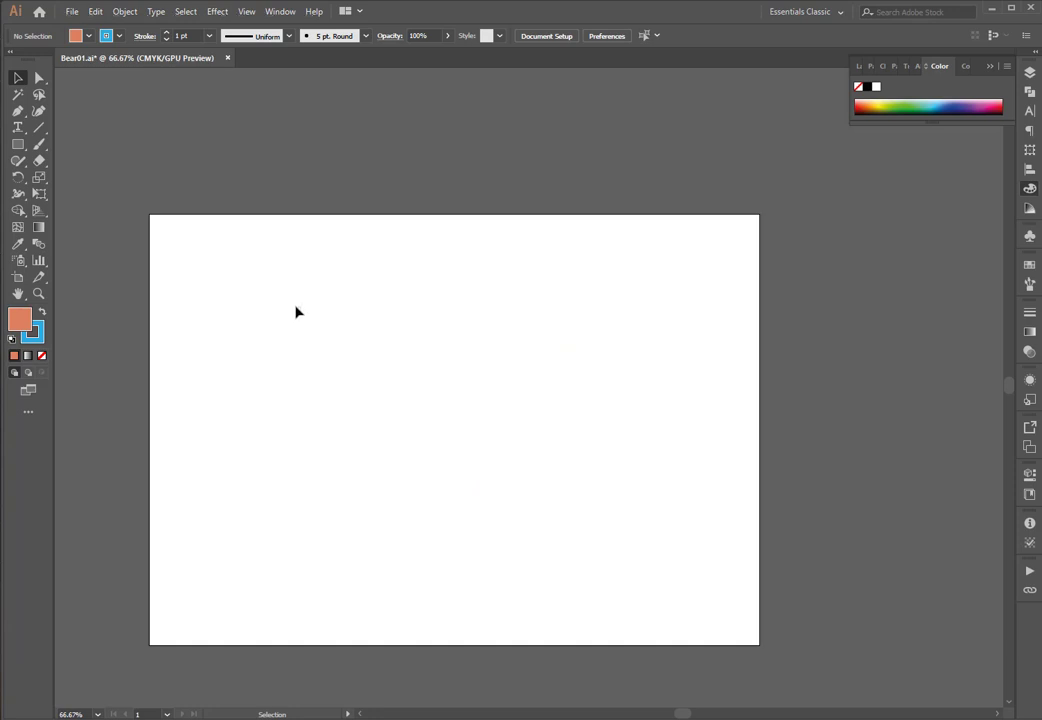
left_click_drag(296, 312, 268, 278)
left_click_drag(460, 395, 416, 298)
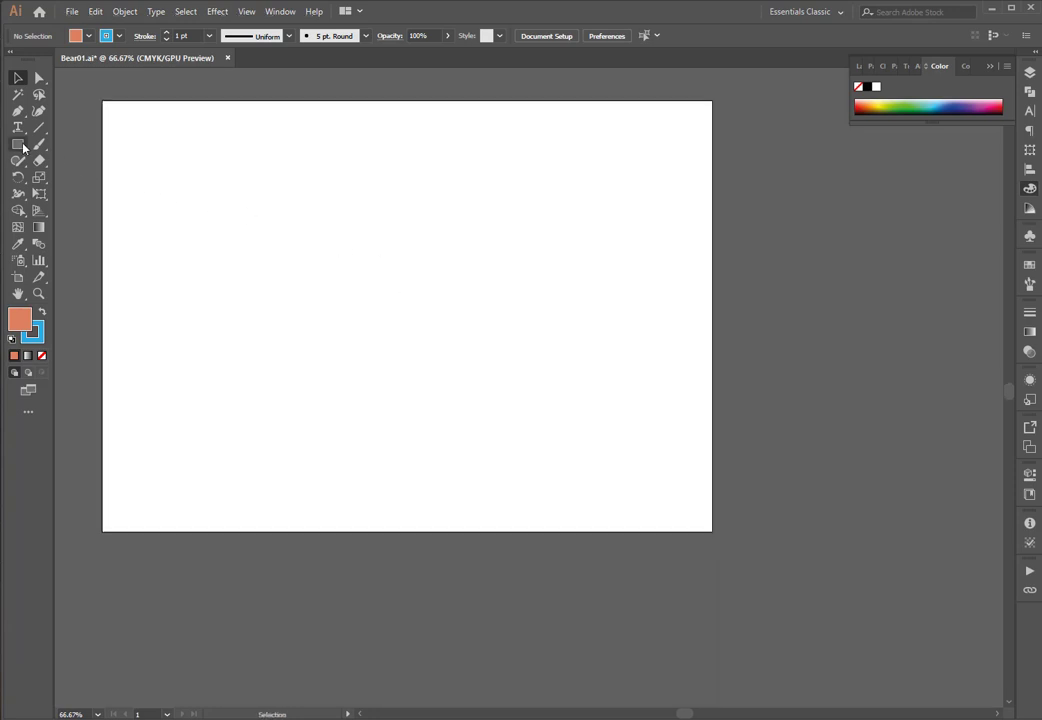
left_click_drag(23, 147, 67, 142)
left_click_drag(119, 116, 238, 230)
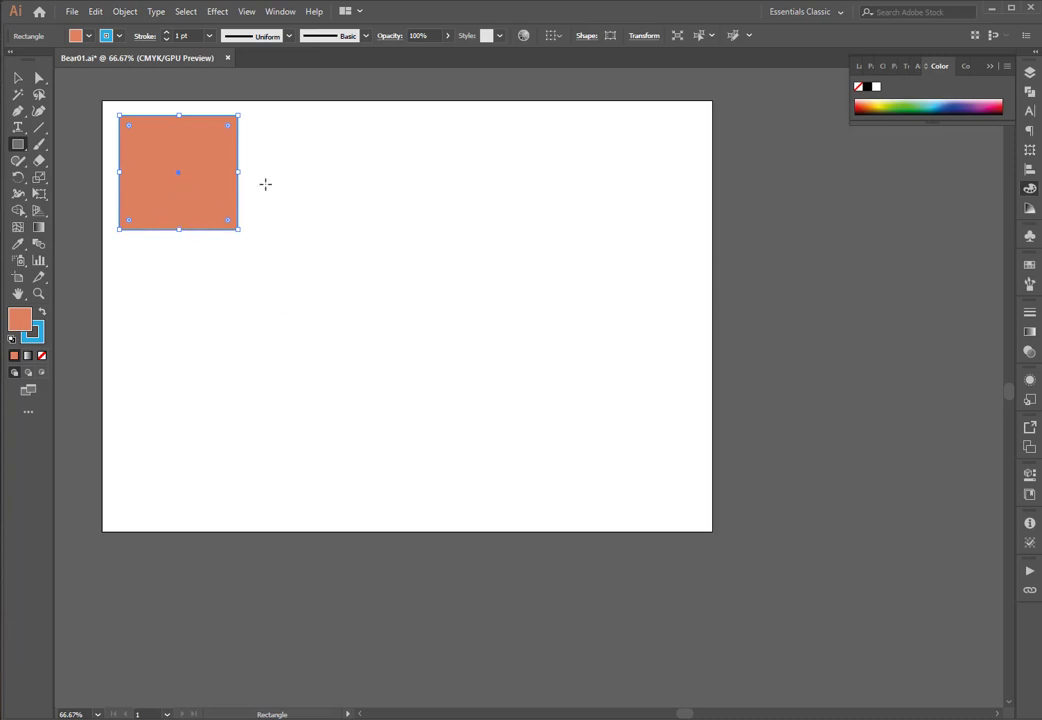
- Draw three narrower rectangles of different sizes in a row to the right of the first one
left_click(15, 146)
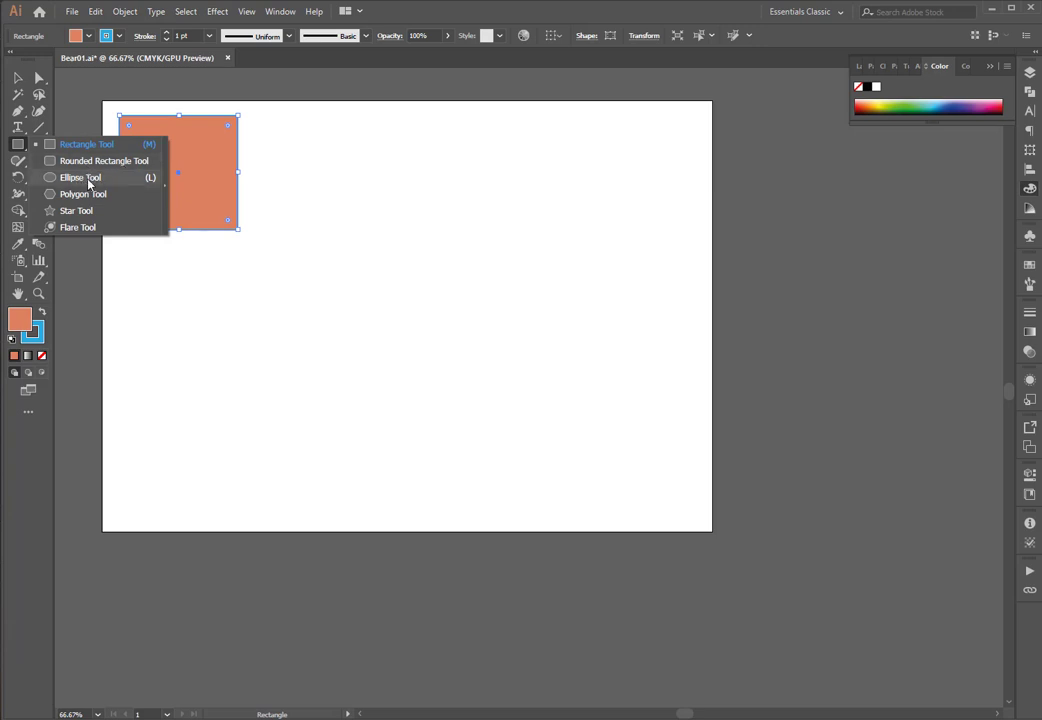
left_click(268, 137)
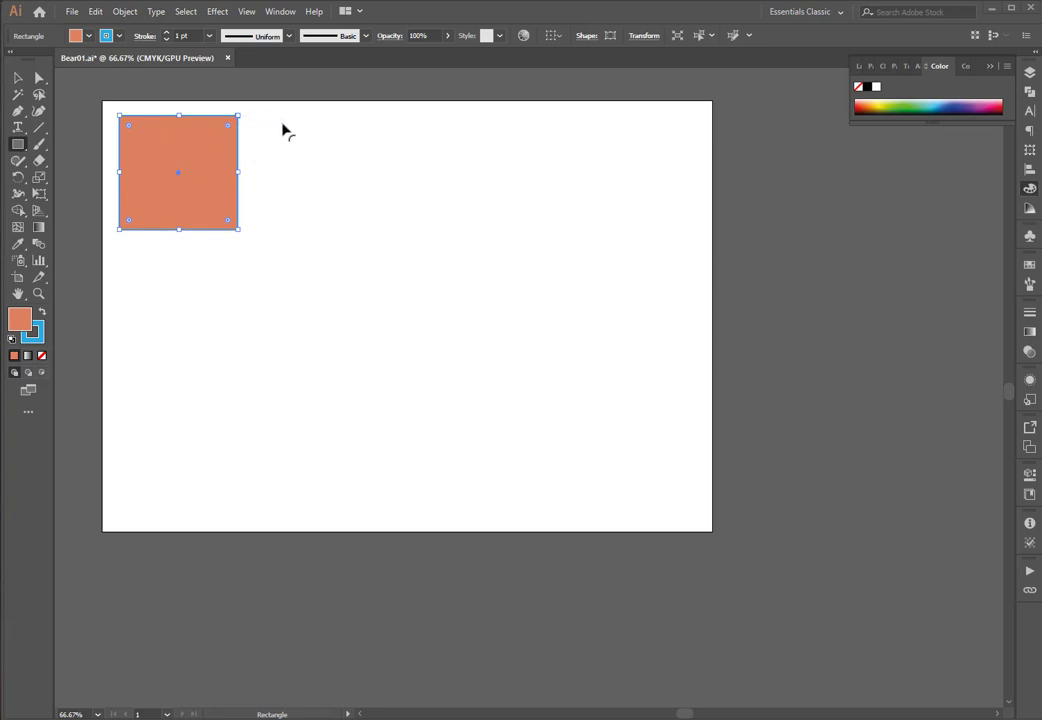
left_click_drag(25, 150, 131, 145)
left_click_drag(271, 121, 322, 229)
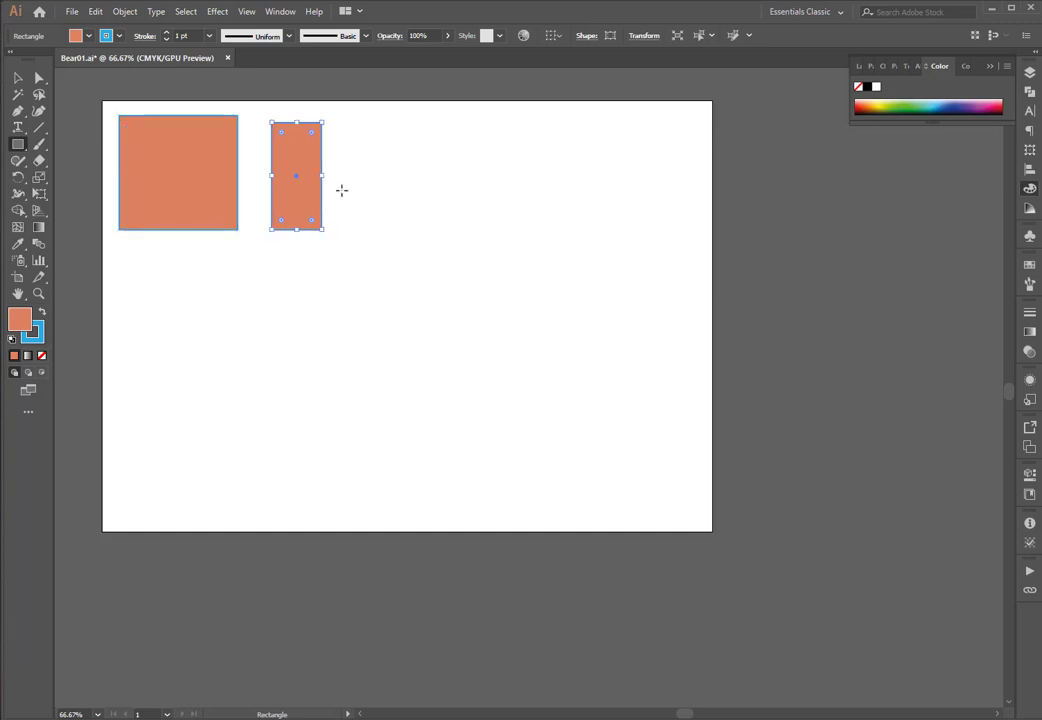
left_click_drag(350, 133, 363, 181)
left_click_drag(388, 126, 416, 167)
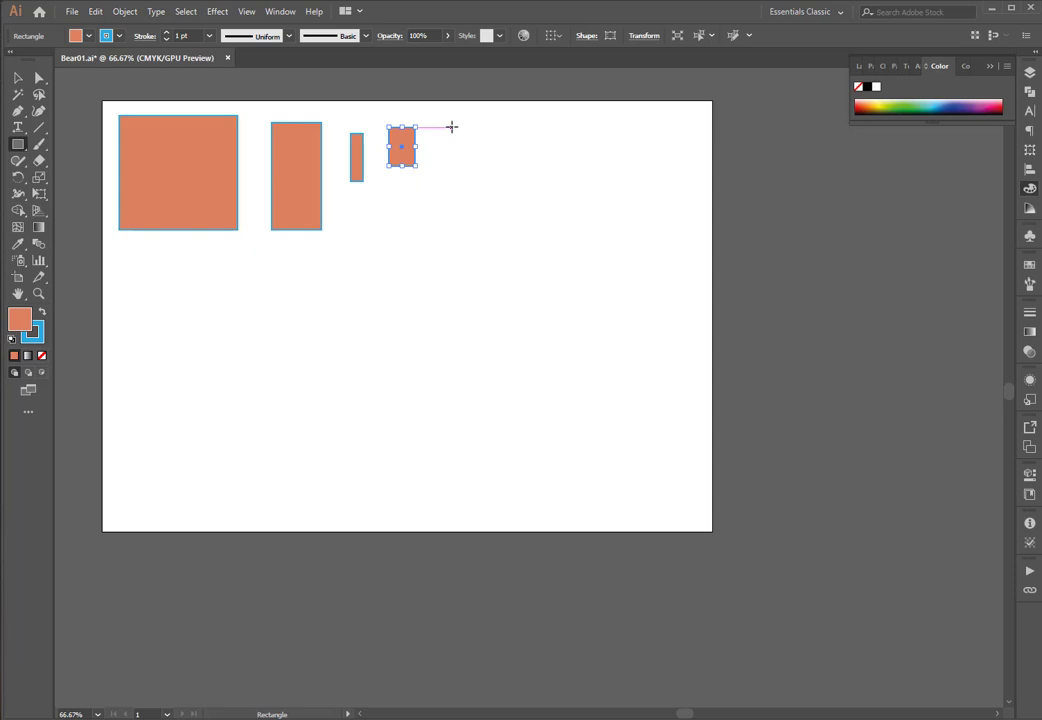
- Draw a large square of about 108 mm in the artboard's upper-right area, with its proportions constrained
mouse_move(452, 127)
left_mouse_down()
mouse_move(472, 151)
mouse_move(544, 186)
mouse_move(578, 243)
mouse_move(577, 368)
left_mouse_up()
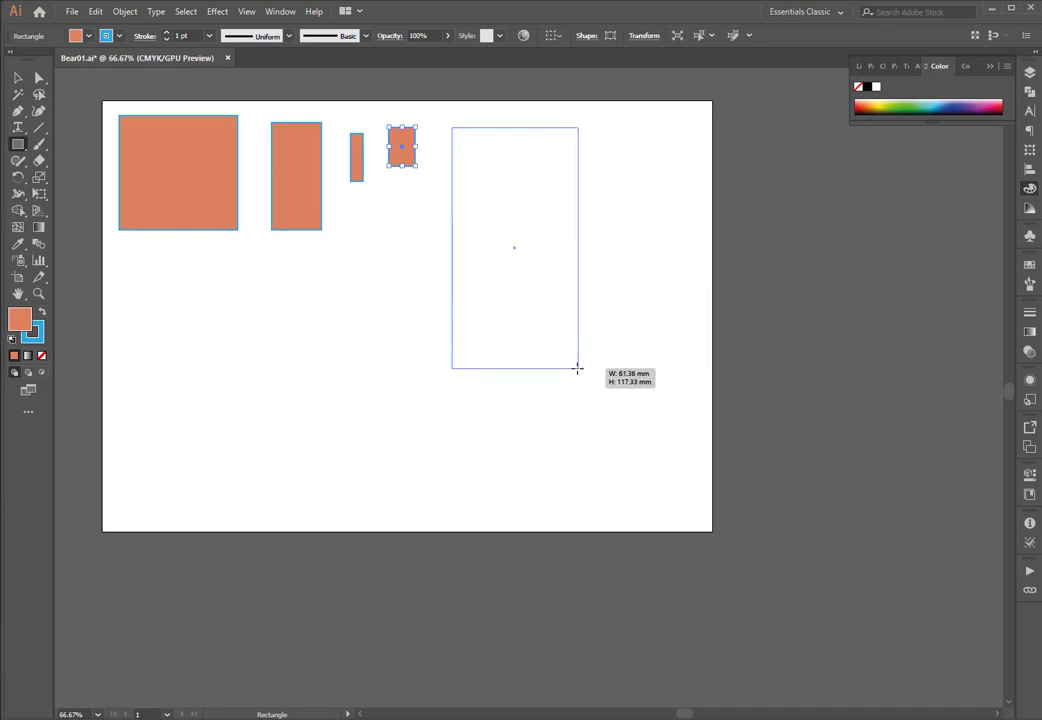
left_click_drag(577, 368, 596, 350)
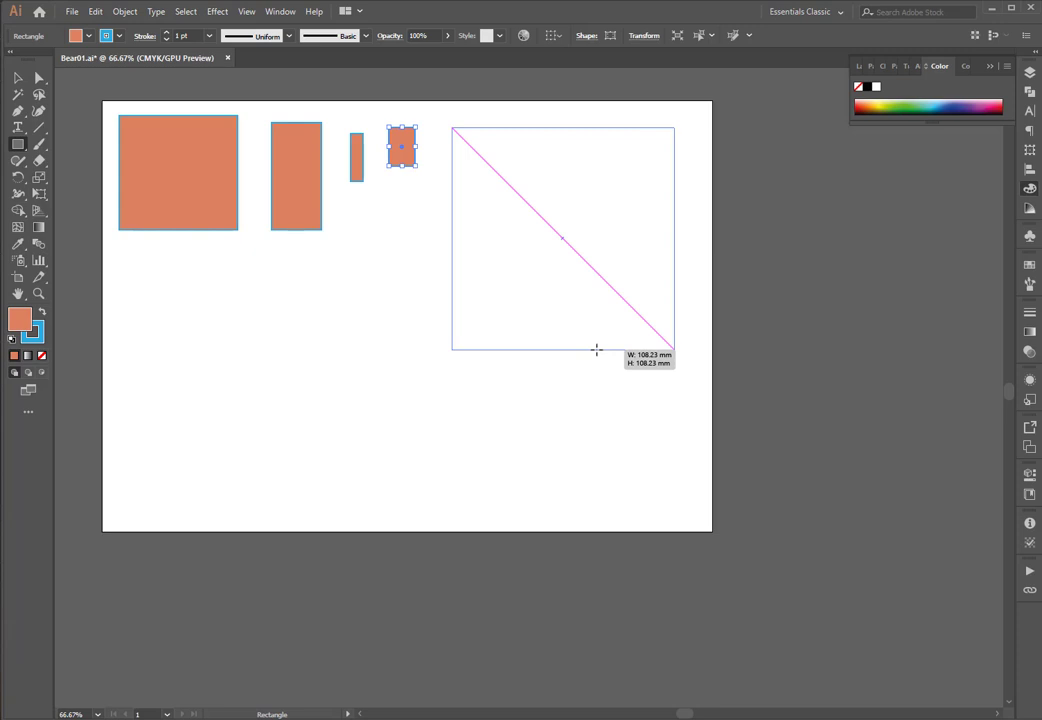
left_click_drag(596, 350, 596, 350)
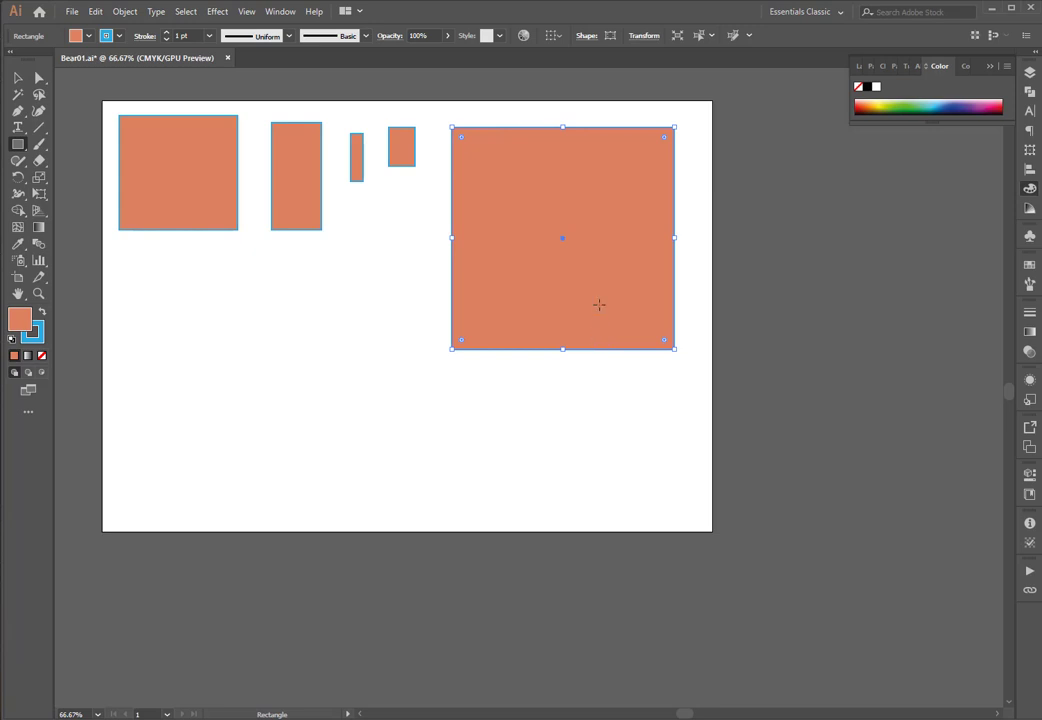
- Draw four small rounded rectangles below the plain ones and a large equal-sided one in the artboard's lower-left area
left_click(18, 144)
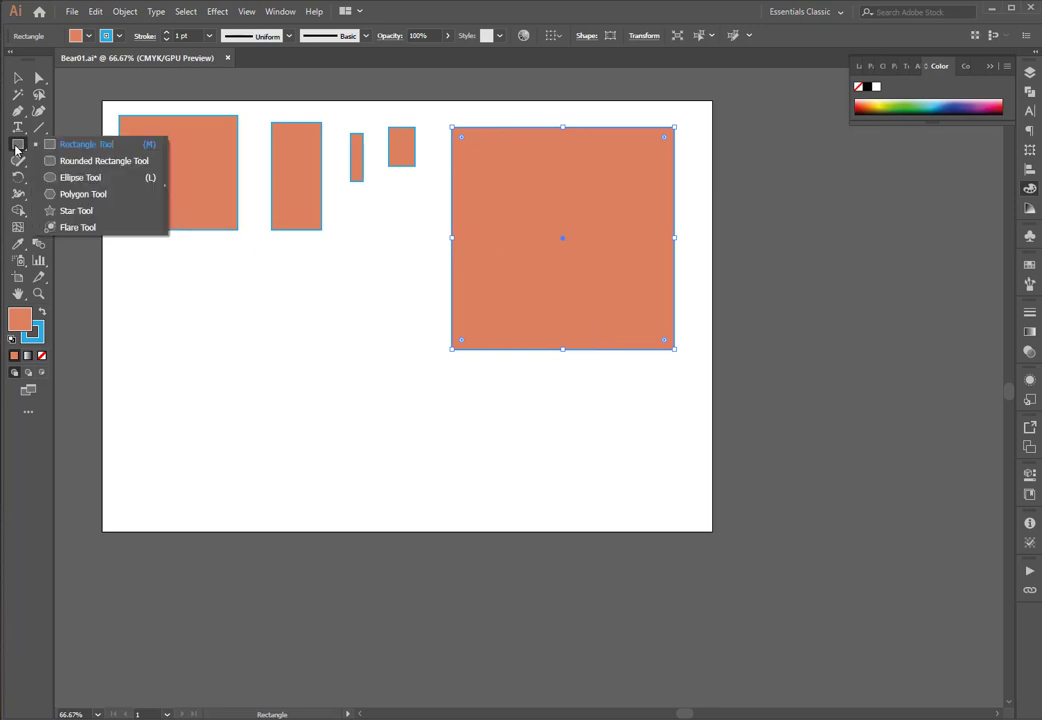
left_click(75, 162)
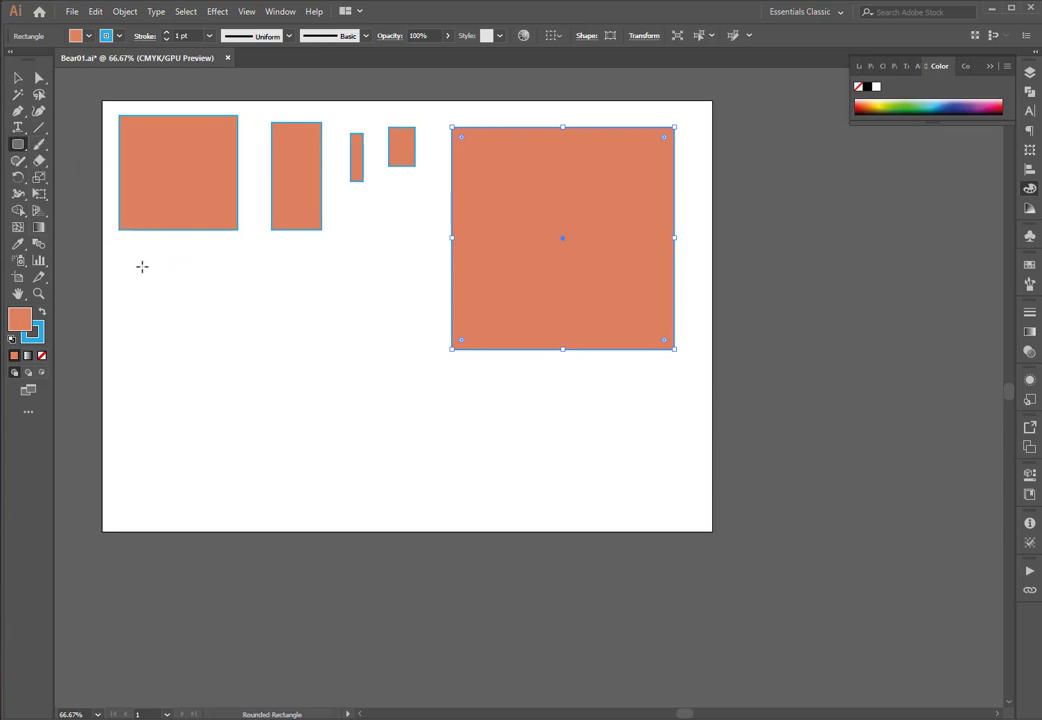
left_click_drag(137, 264, 285, 321)
left_click_drag(305, 242, 363, 307)
left_click_drag(390, 218, 427, 286)
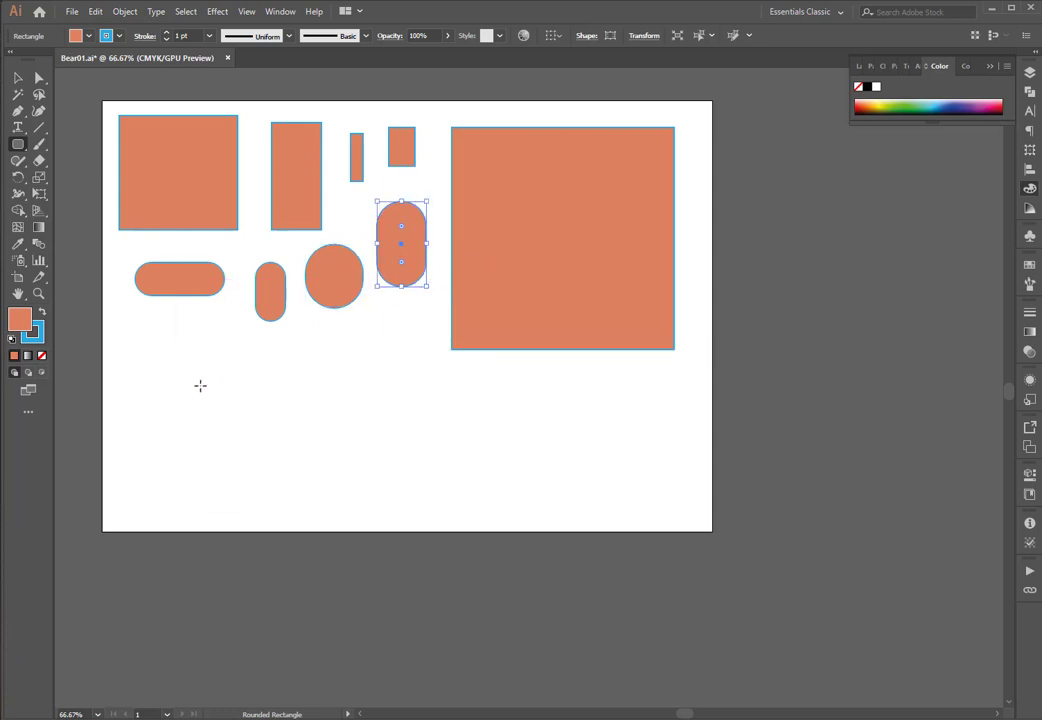
left_click_drag(141, 326, 330, 503)
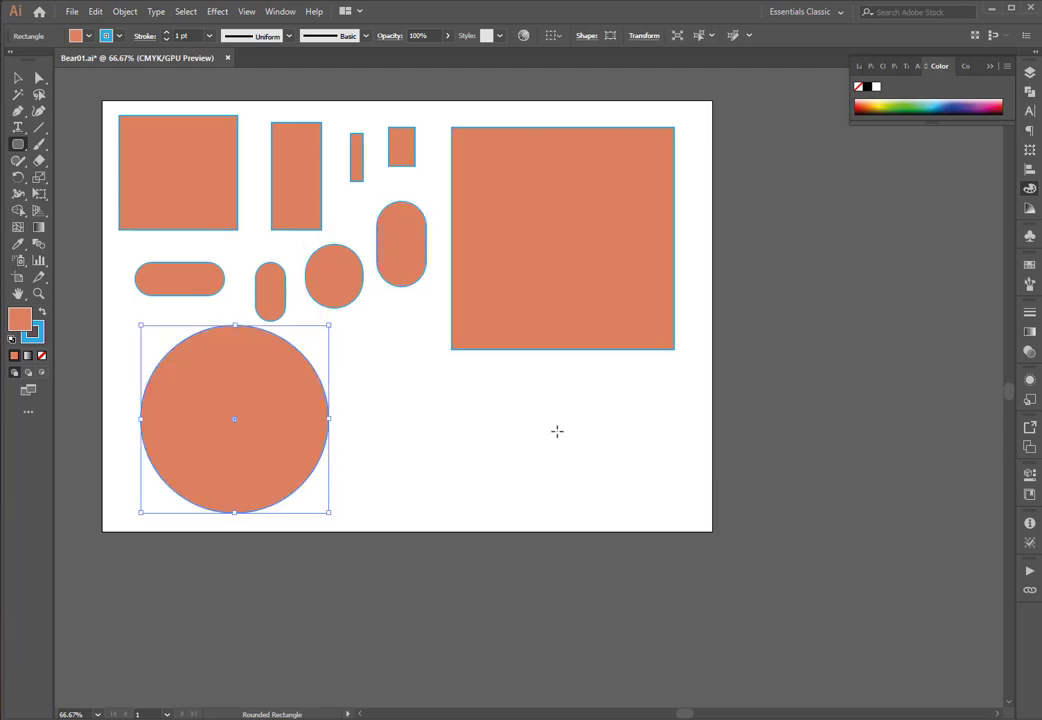
- Draw four narrow ellipses in the lower middle of the artboard and a circle about 68 mm across to their right
left_click_drag(18, 144, 89, 182)
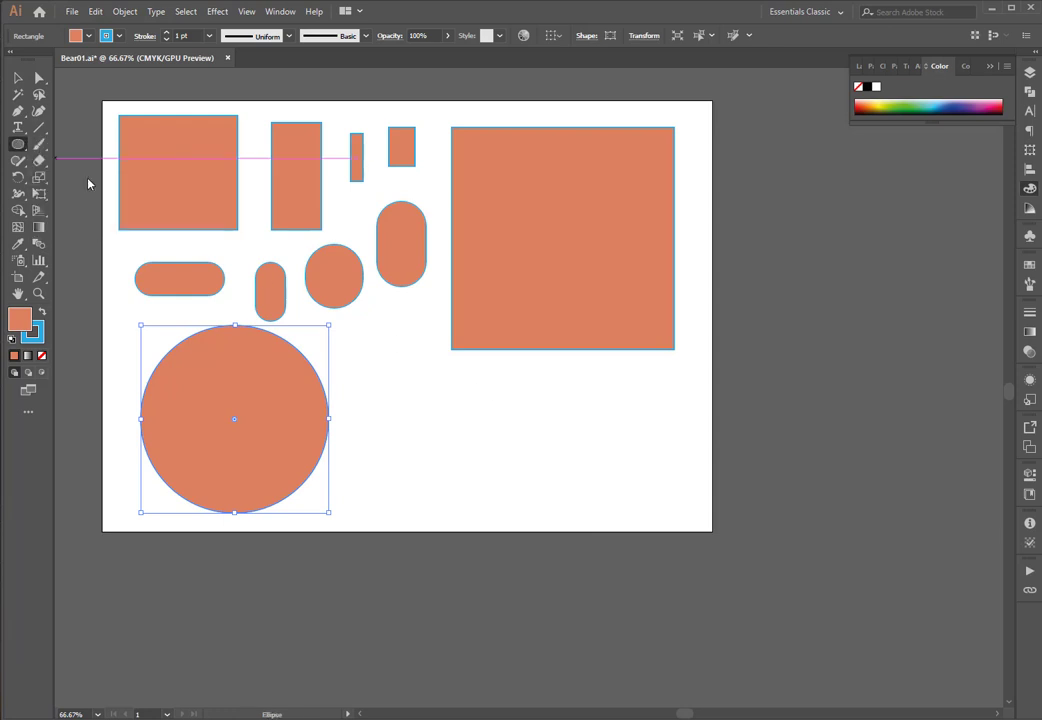
left_click_drag(18, 144, 98, 178)
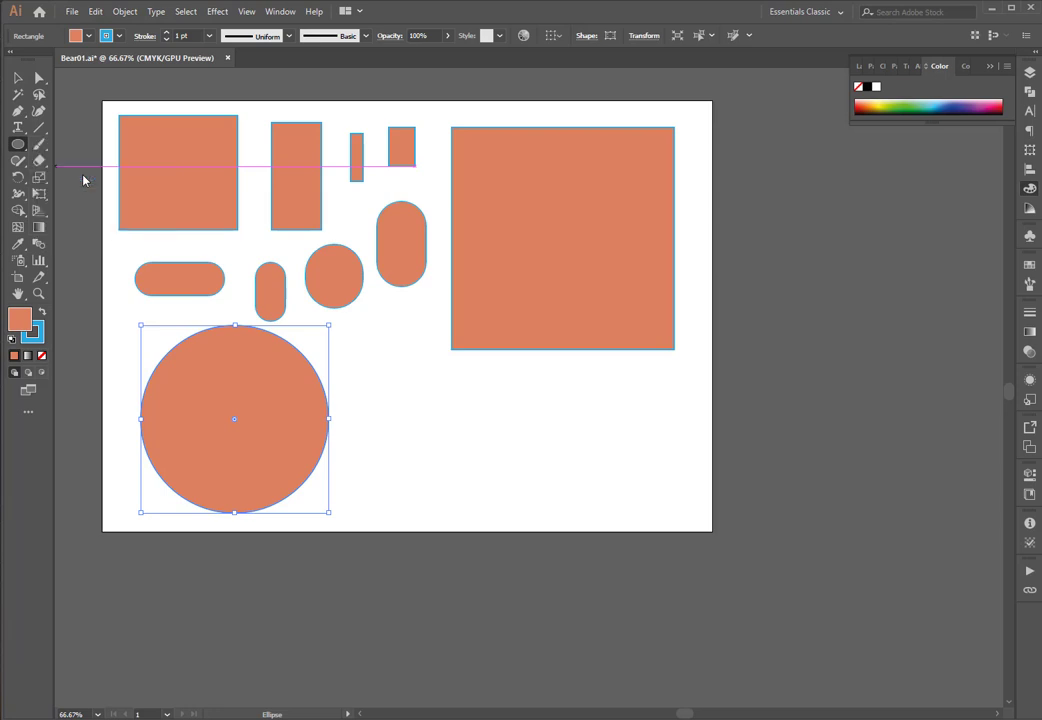
left_click_drag(357, 349, 399, 428)
left_click_drag(419, 339, 447, 465)
left_click_drag(382, 295, 403, 355)
left_click_drag(335, 452, 363, 519)
left_click_drag(490, 374, 630, 486)
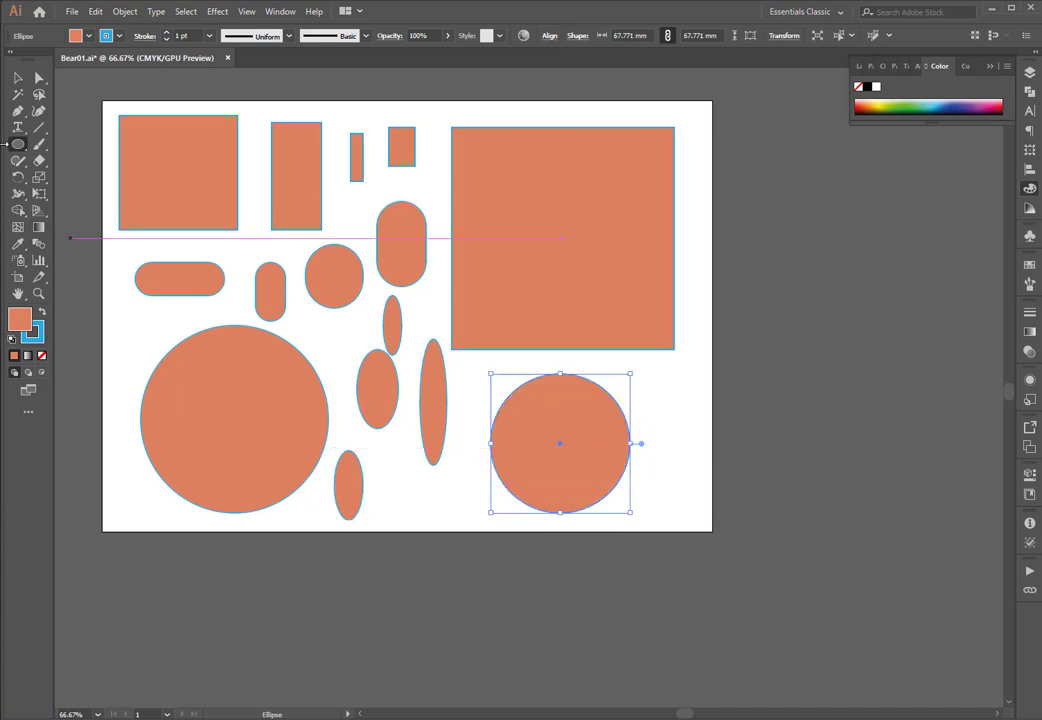
- Draw five overlapping hexagons of different sizes and rotations across the artboard with the Polygon tool
left_click_drag(18, 148, 76, 192)
left_click_drag(339, 192, 356, 237)
key("Down")
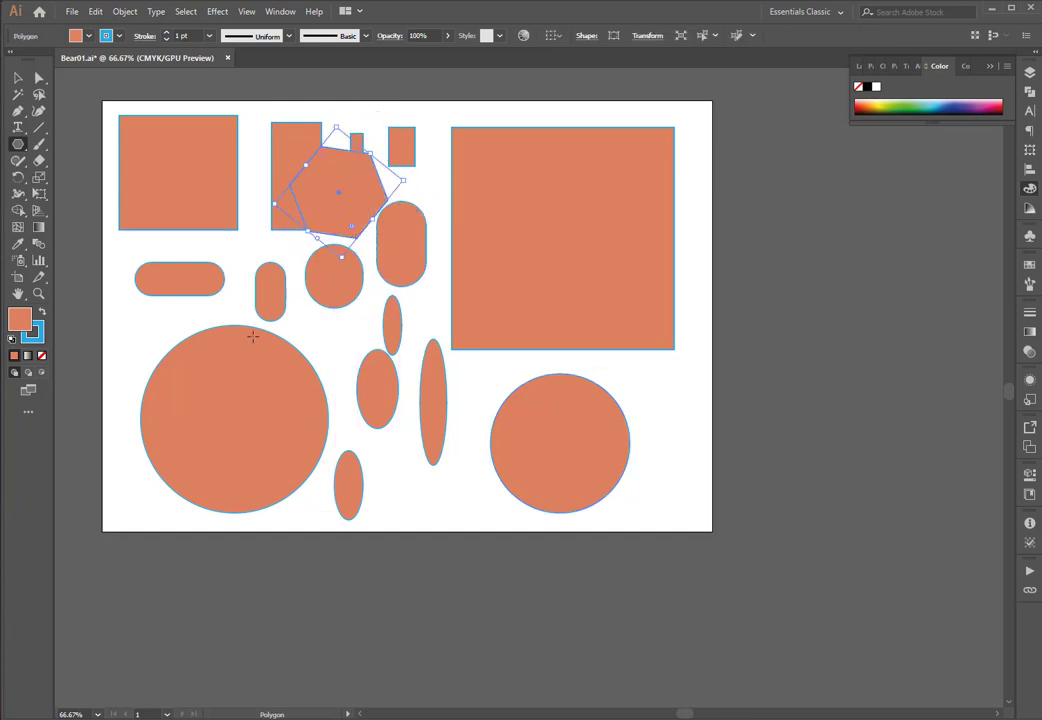
left_click_drag(242, 262, 206, 366)
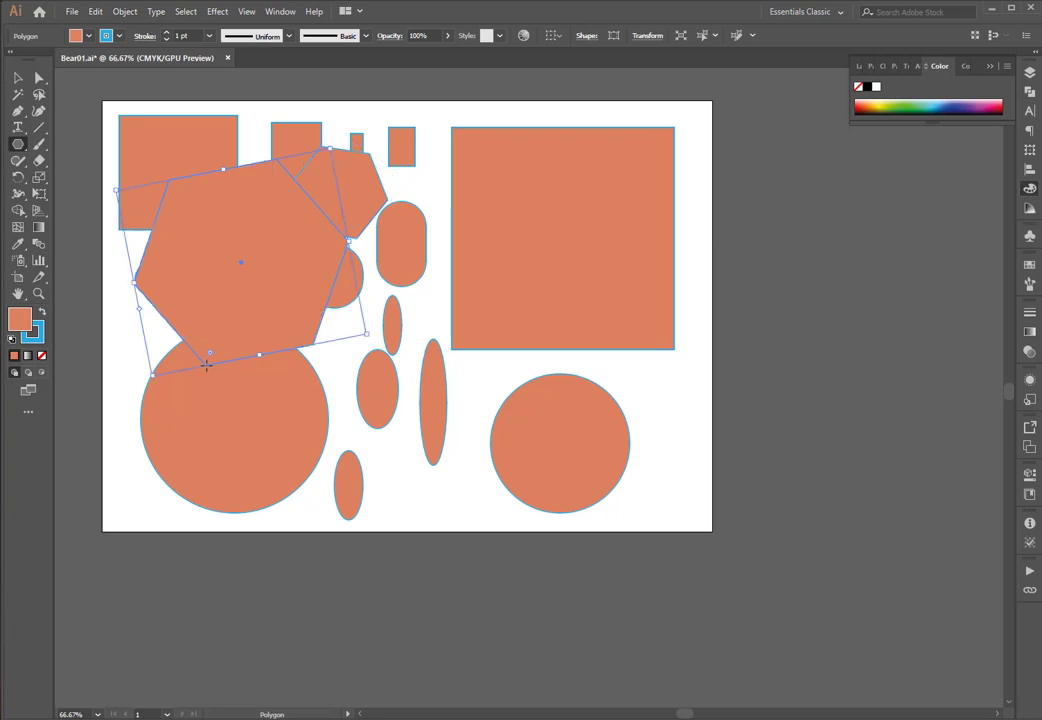
left_click_drag(444, 321, 614, 303)
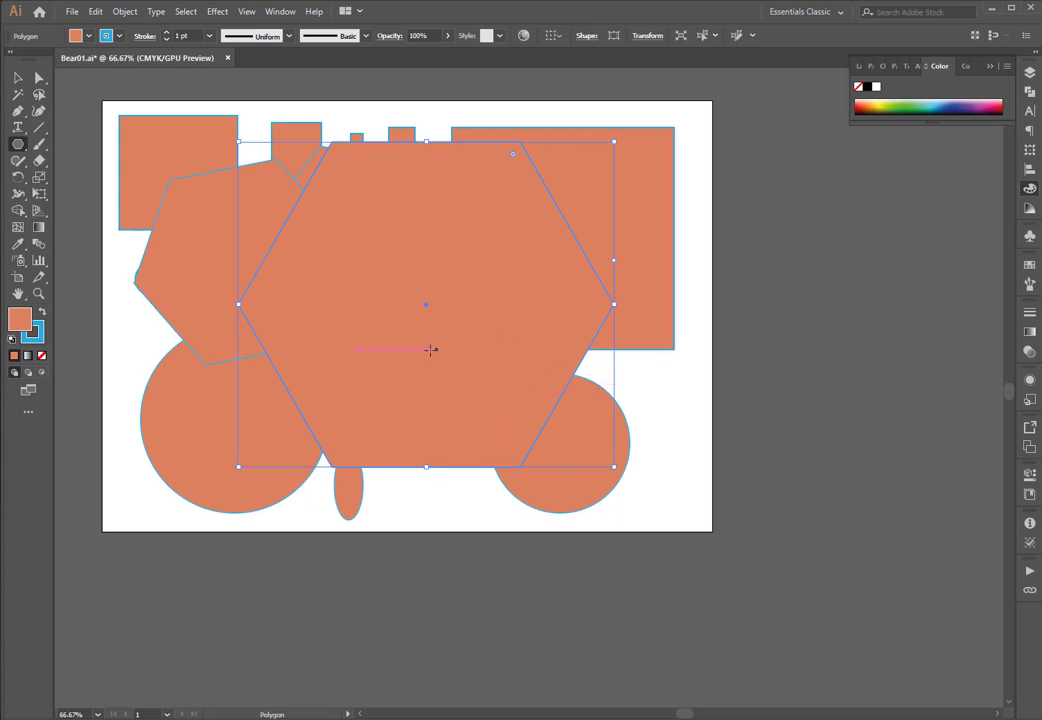
left_click_drag(636, 376, 595, 414)
left_click_drag(134, 347, 279, 326)
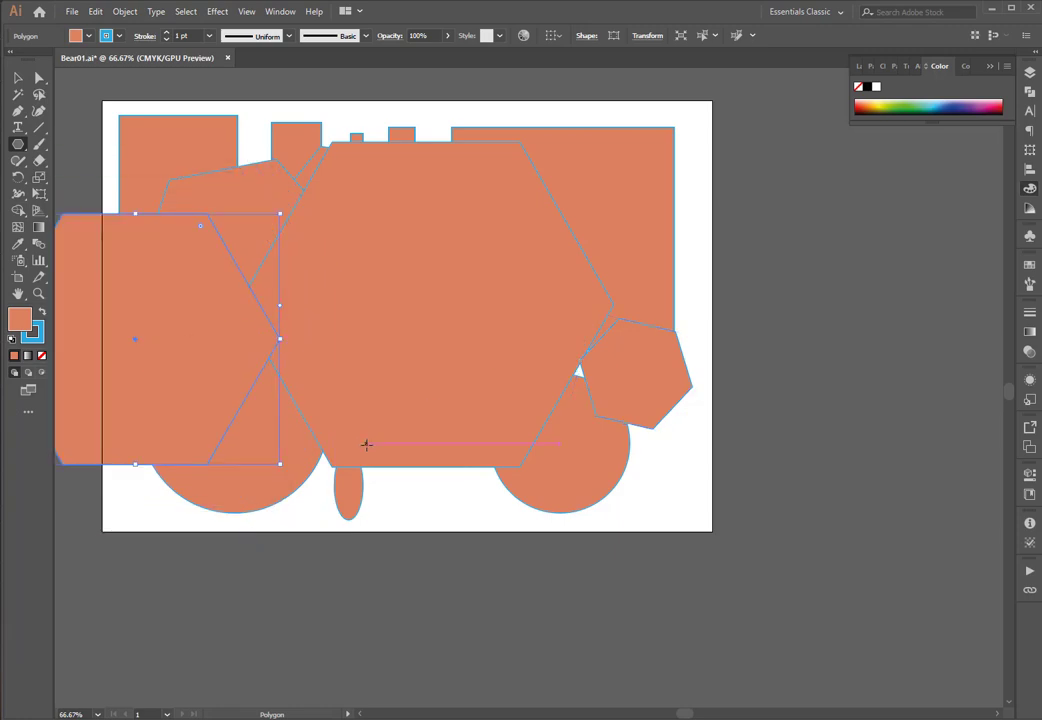
- Select all the practice rectangles, ellipses and polygons and delete them
left_click(18, 77)
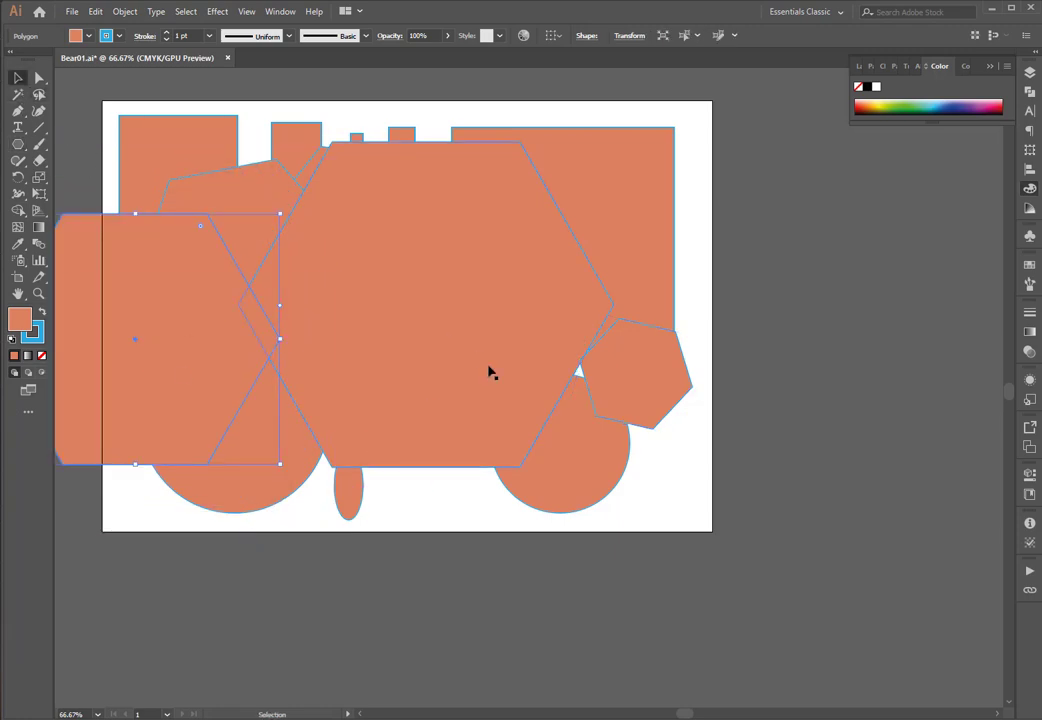
left_click_drag(694, 133, 149, 488)
key("Delete")
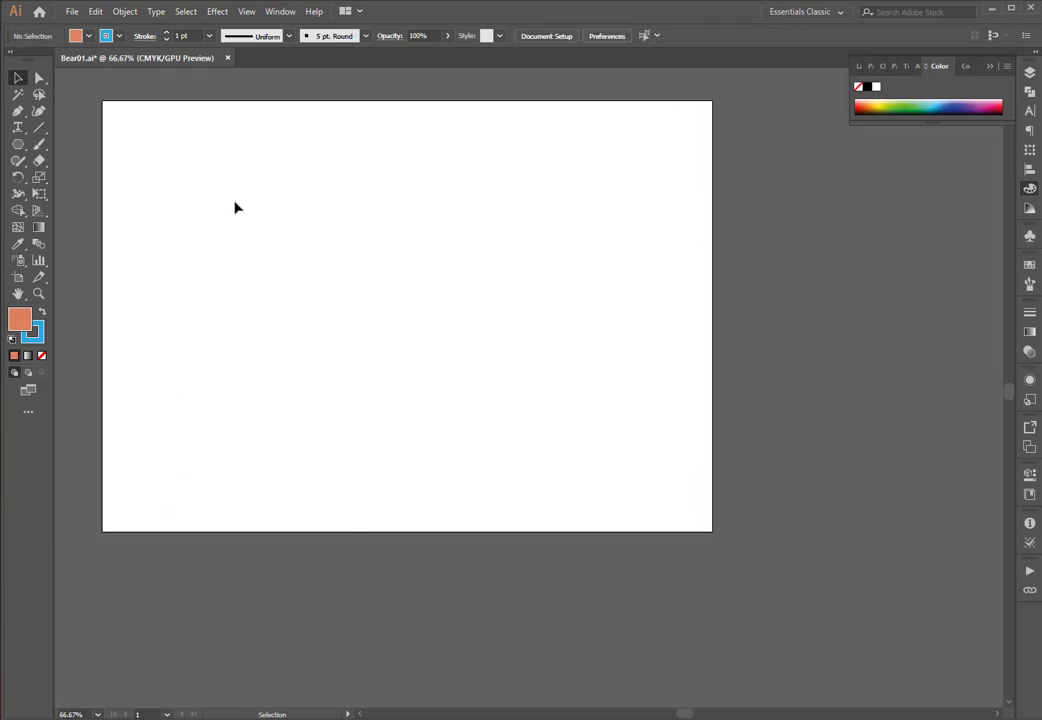
- Draw four five-pointed stars of increasing size with the Star tool, rotating the first two and keeping the last two upright
left_click_drag(17, 148, 82, 213)
left_click_drag(175, 146, 190, 186)
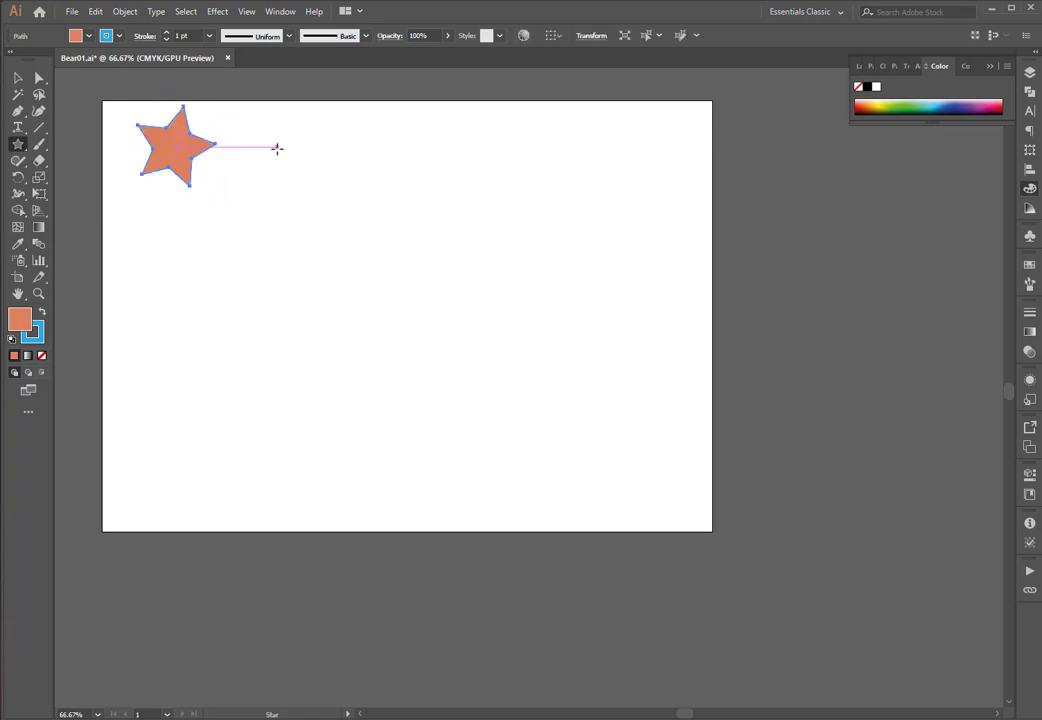
left_click_drag(278, 148, 225, 162)
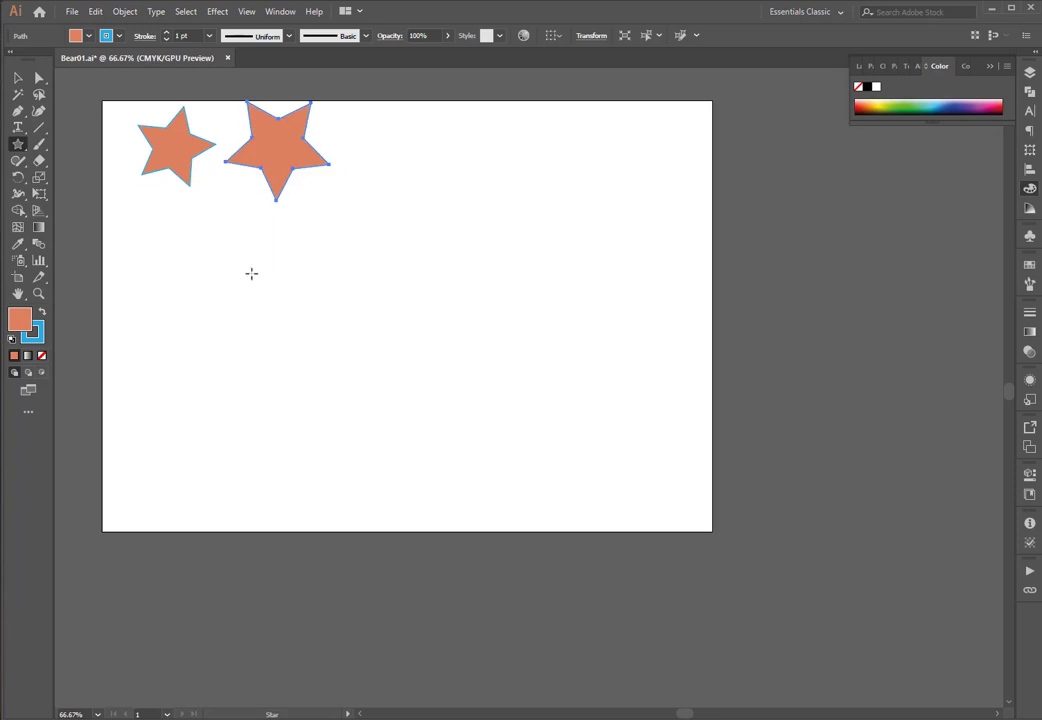
left_click_drag(247, 275, 307, 333)
left_click_drag(418, 232, 562, 378)
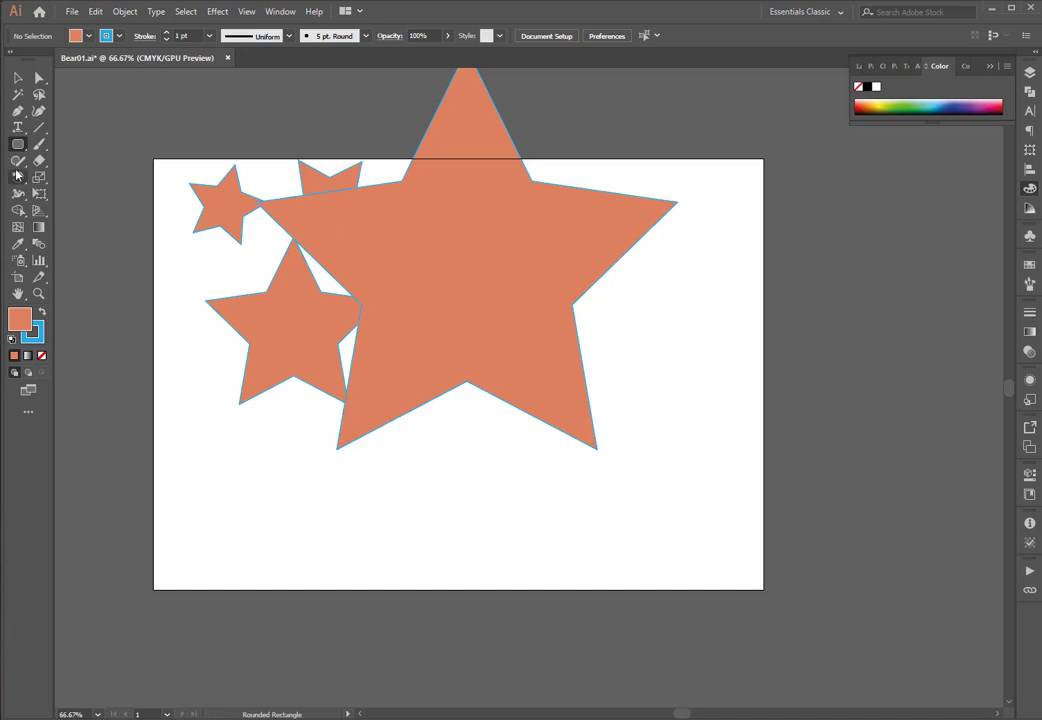
- Select all the practice stars and delete them from the artboard
left_click_drag(18, 144, 72, 162)
left_click(18, 77)
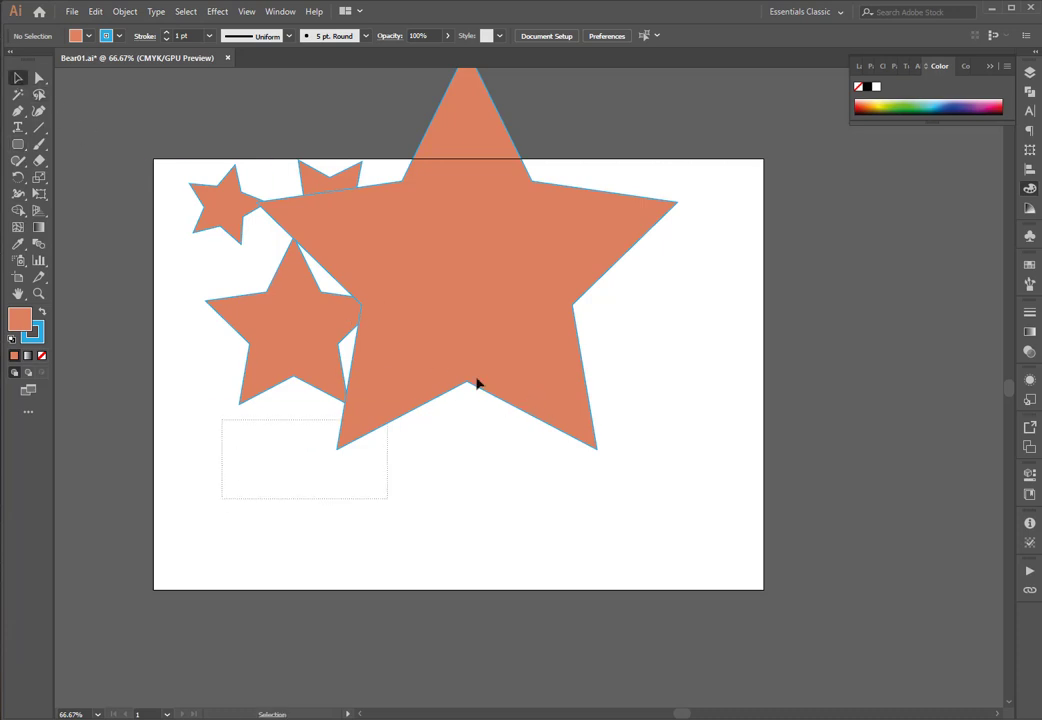
left_click_drag(477, 383, 665, 233)
key("Delete")
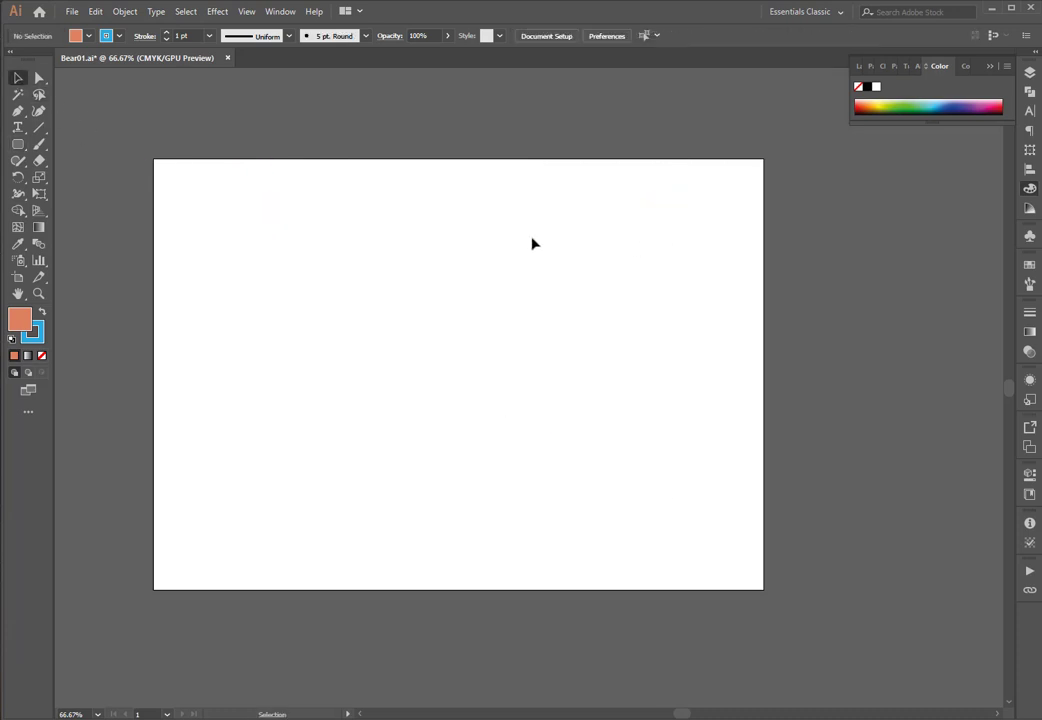
- Draw a tall rounded rectangle and, to its right, an equal-sided one with fully round corners, both outward from their centres
left_click_drag(17, 145, 118, 162)
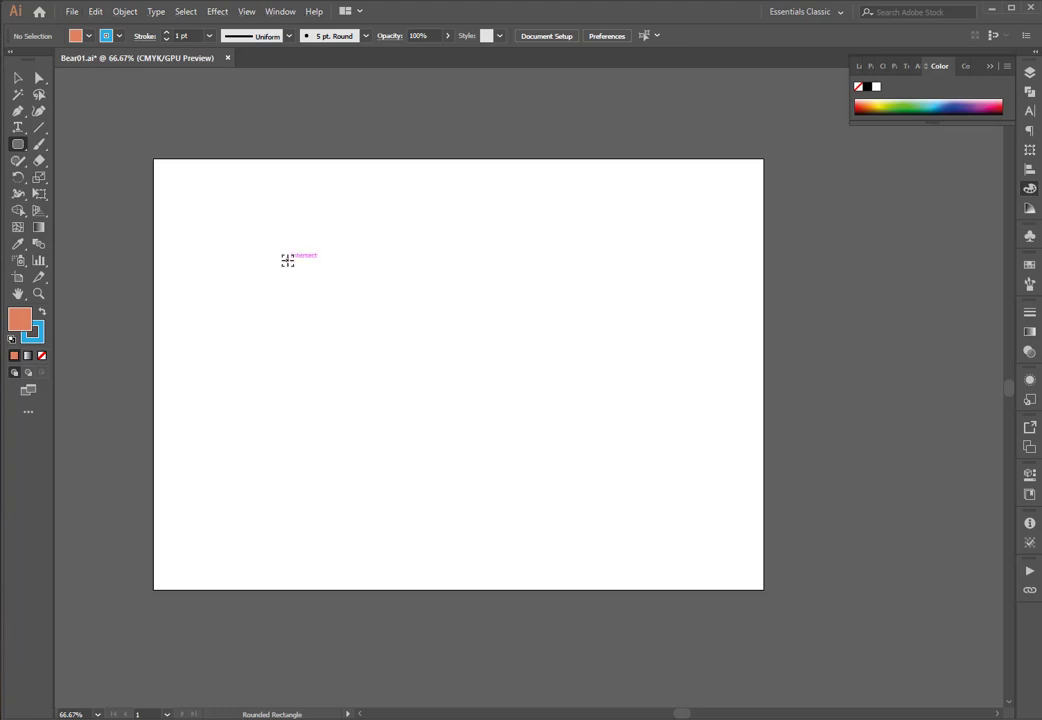
mouse_move(287, 260)
left_mouse_down()
mouse_move(295, 281)
mouse_move(351, 321)
mouse_move(312, 328)
mouse_move(372, 326)
mouse_move(377, 346)
mouse_move(330, 314)
mouse_move(390, 343)
mouse_move(391, 388)
mouse_move(398, 362)
mouse_move(367, 330)
mouse_move(397, 330)
mouse_move(330, 340)
mouse_move(386, 307)
mouse_move(335, 356)
mouse_move(335, 324)
left_mouse_up()
mouse_move(490, 280)
left_mouse_down()
mouse_move(530, 360)
mouse_move(675, 446)
mouse_move(483, 533)
mouse_move(170, 516)
mouse_move(492, 605)
mouse_move(649, 335)
mouse_move(335, 404)
mouse_move(221, 570)
mouse_move(748, 548)
mouse_move(758, 585)
mouse_move(695, 246)
mouse_move(526, 158)
mouse_move(248, 306)
mouse_move(477, 609)
mouse_move(484, 200)
mouse_move(393, 298)
mouse_move(213, 301)
mouse_move(337, 558)
mouse_move(688, 484)
mouse_move(716, 540)
mouse_move(641, 448)
mouse_move(219, 479)
mouse_move(310, 618)
mouse_move(623, 420)
mouse_move(702, 489)
mouse_move(386, 532)
mouse_move(695, 567)
mouse_move(230, 437)
mouse_move(619, 462)
mouse_move(300, 562)
mouse_move(405, 293)
mouse_move(659, 438)
mouse_move(635, 512)
mouse_move(730, 451)
mouse_move(533, 528)
mouse_move(182, 532)
mouse_move(323, 600)
mouse_move(191, 623)
mouse_move(221, 609)
mouse_move(212, 543)
mouse_move(256, 549)
mouse_move(651, 465)
mouse_move(709, 522)
mouse_move(442, 565)
mouse_move(406, 504)
mouse_move(378, 505)
mouse_move(337, 572)
mouse_move(336, 512)
mouse_move(484, 463)
mouse_move(409, 435)
mouse_move(429, 343)
mouse_move(421, 363)
mouse_move(414, 344)
mouse_move(398, 388)
mouse_move(379, 384)
mouse_move(419, 353)
mouse_move(411, 357)
left_mouse_up()
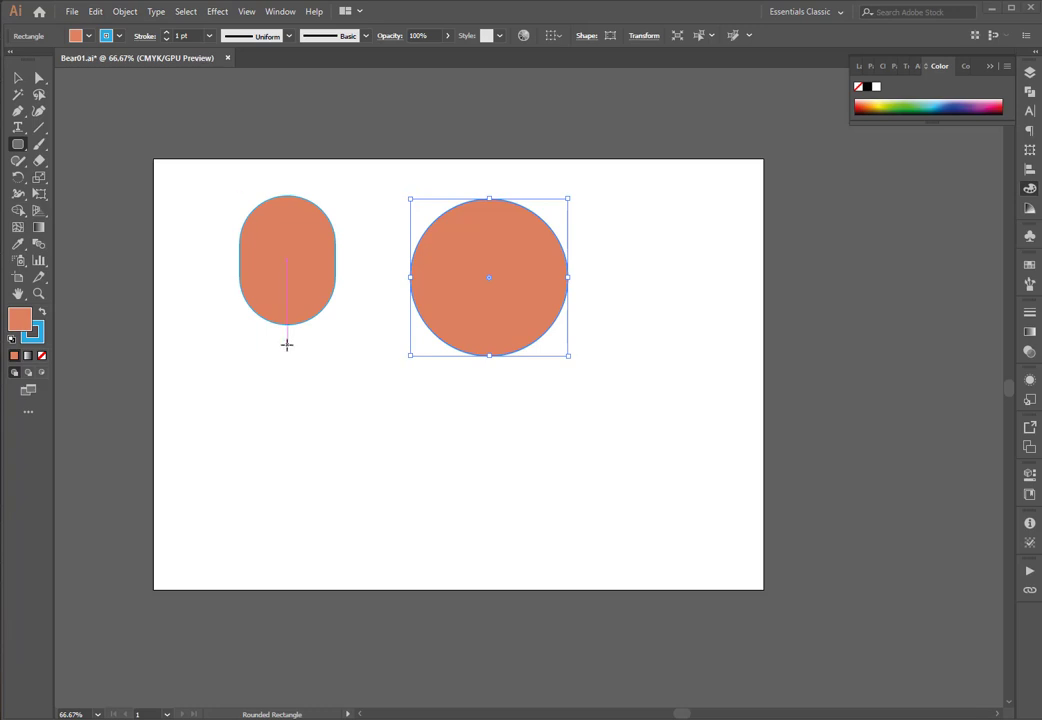
- Create a rectangle exactly 50 mm wide and 65 mm high with the Rectangle tool, below the tall rounded shape
left_click(17, 144)
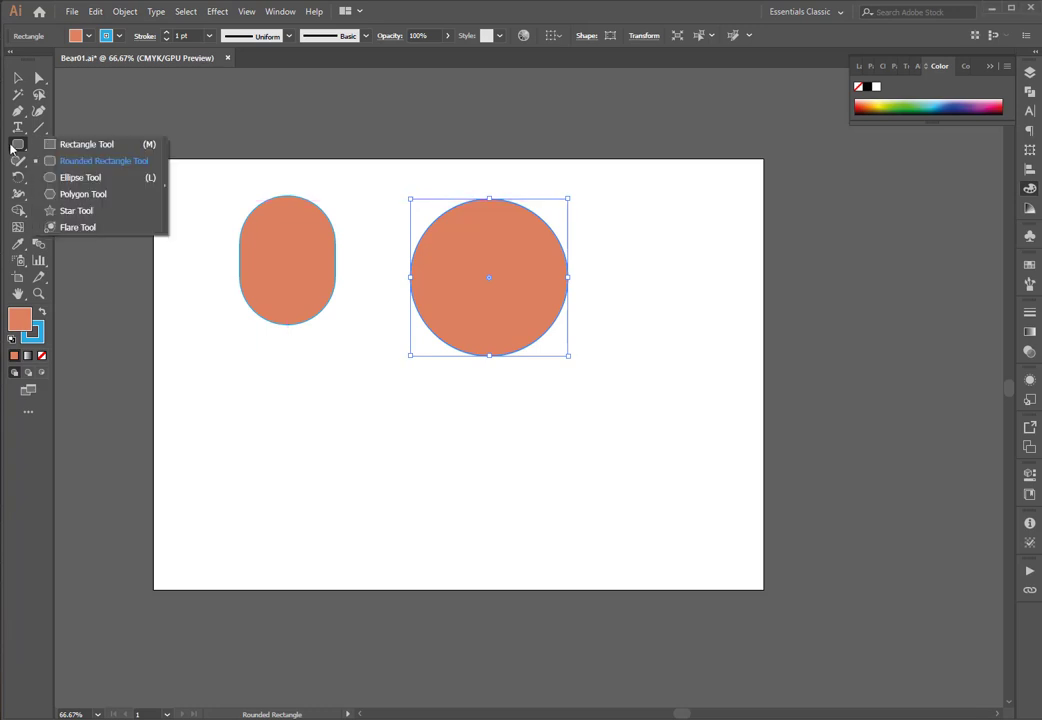
left_click(80, 148)
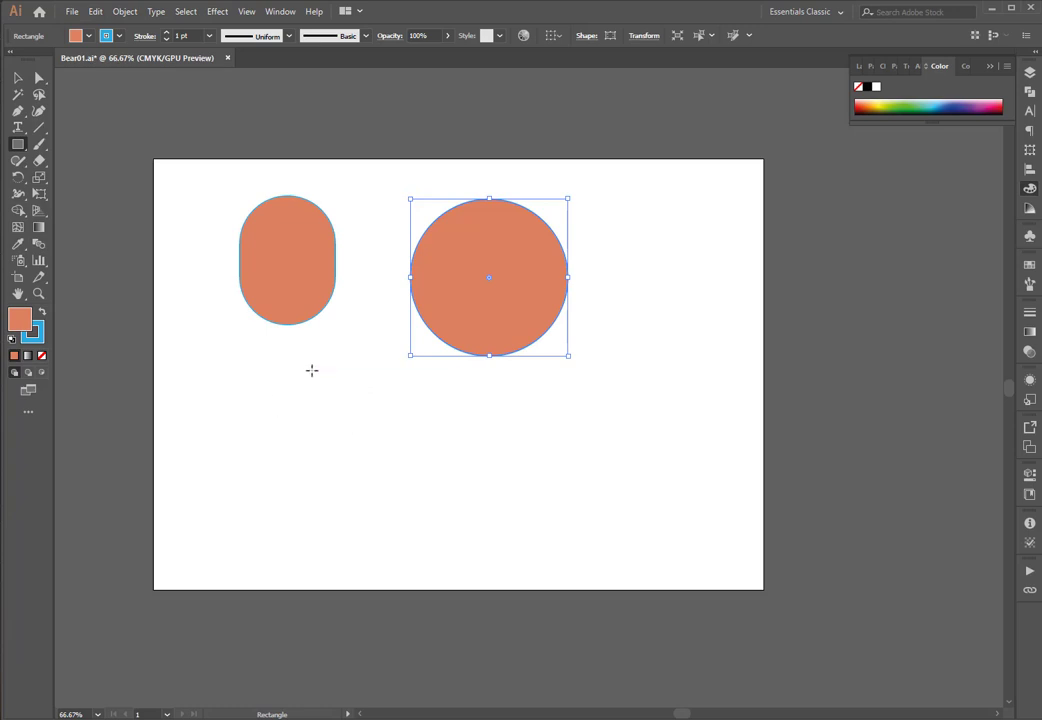
left_click(20, 147)
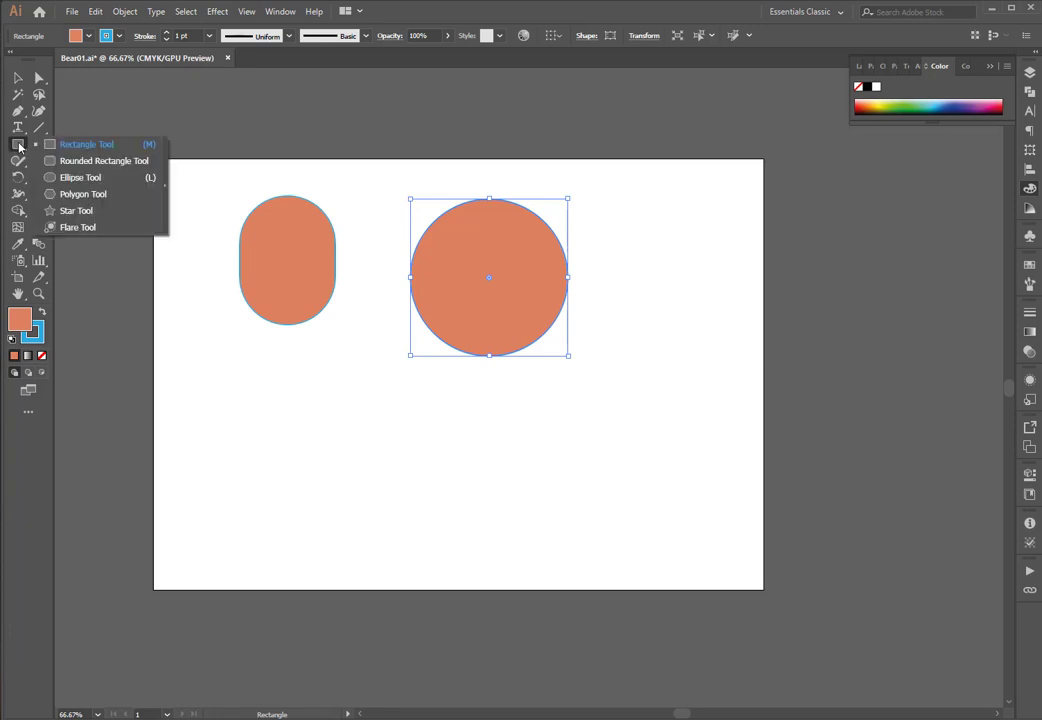
left_click(88, 146)
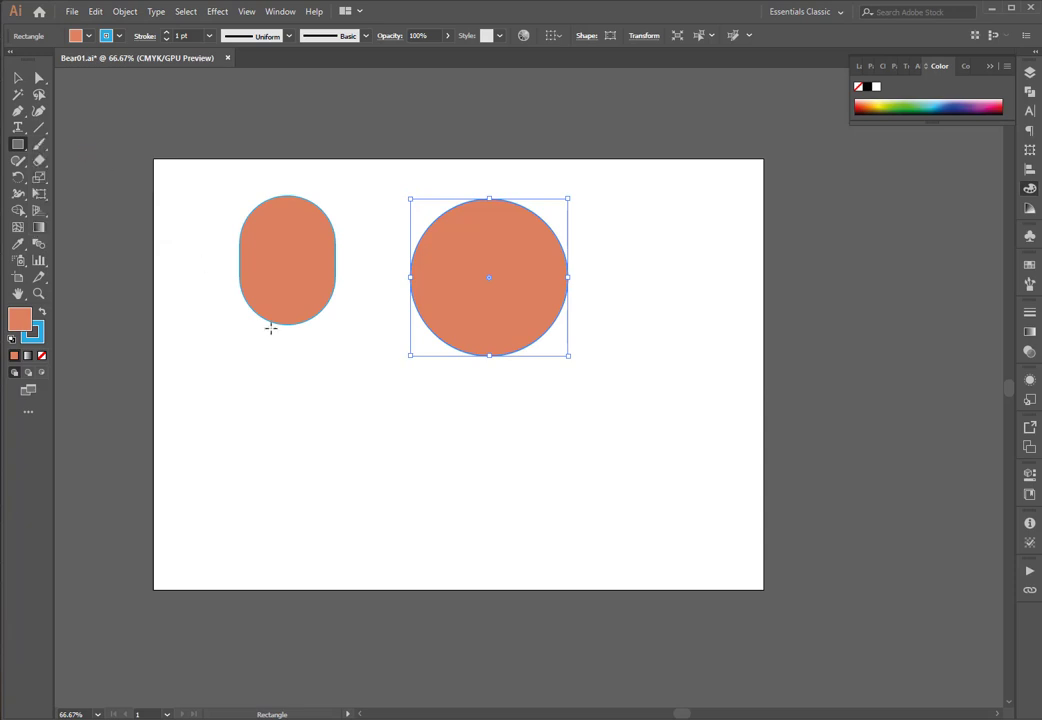
left_click(293, 379)
left_click_drag(130, 358, 354, 373)
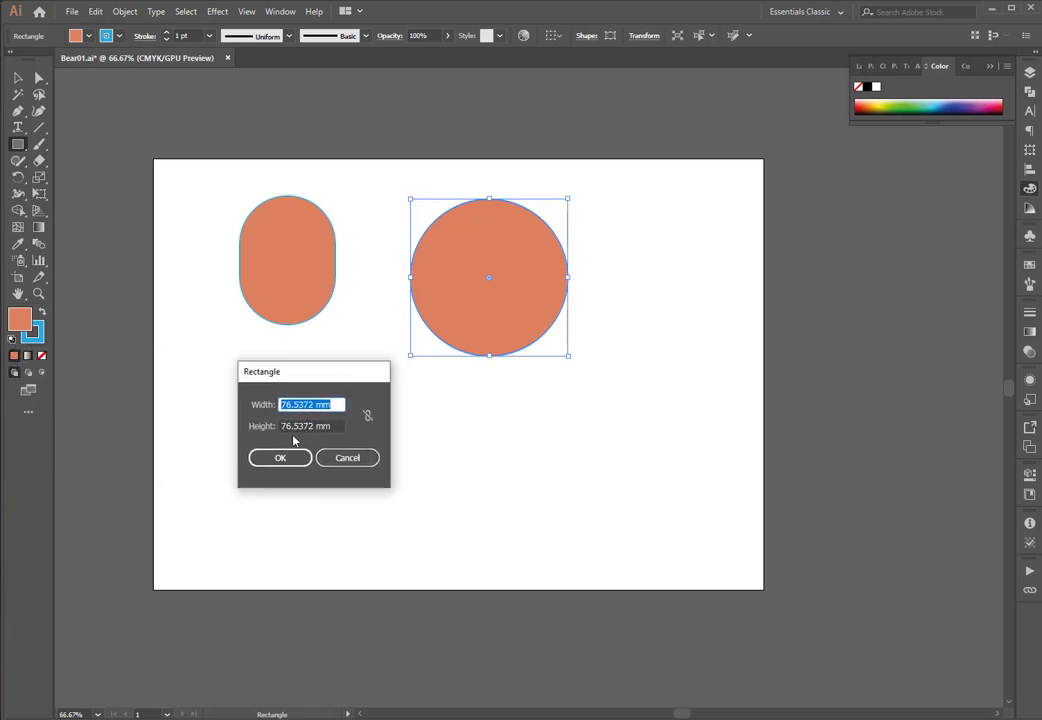
left_click_drag(321, 374, 278, 395)
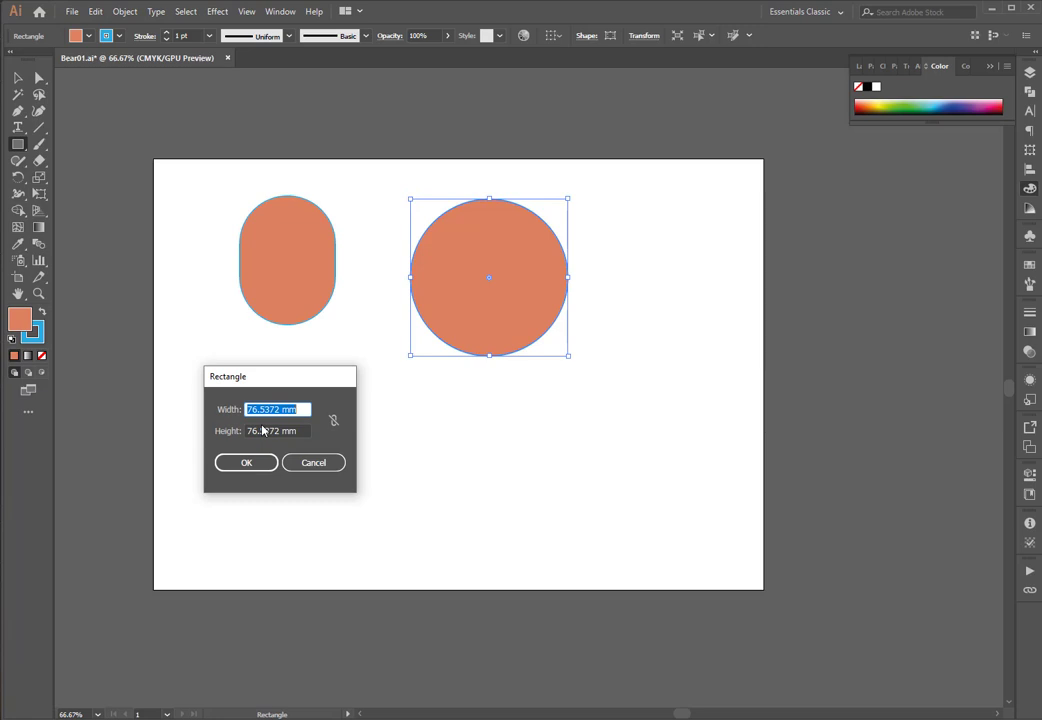
type("50")
double_click(258, 431)
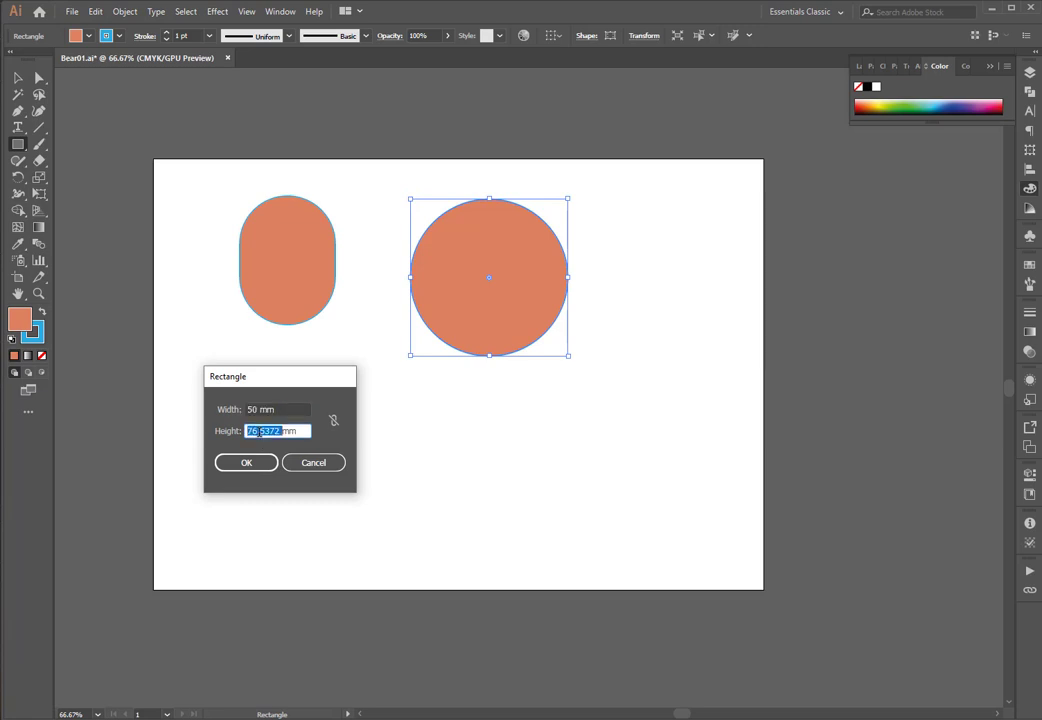
type("65")
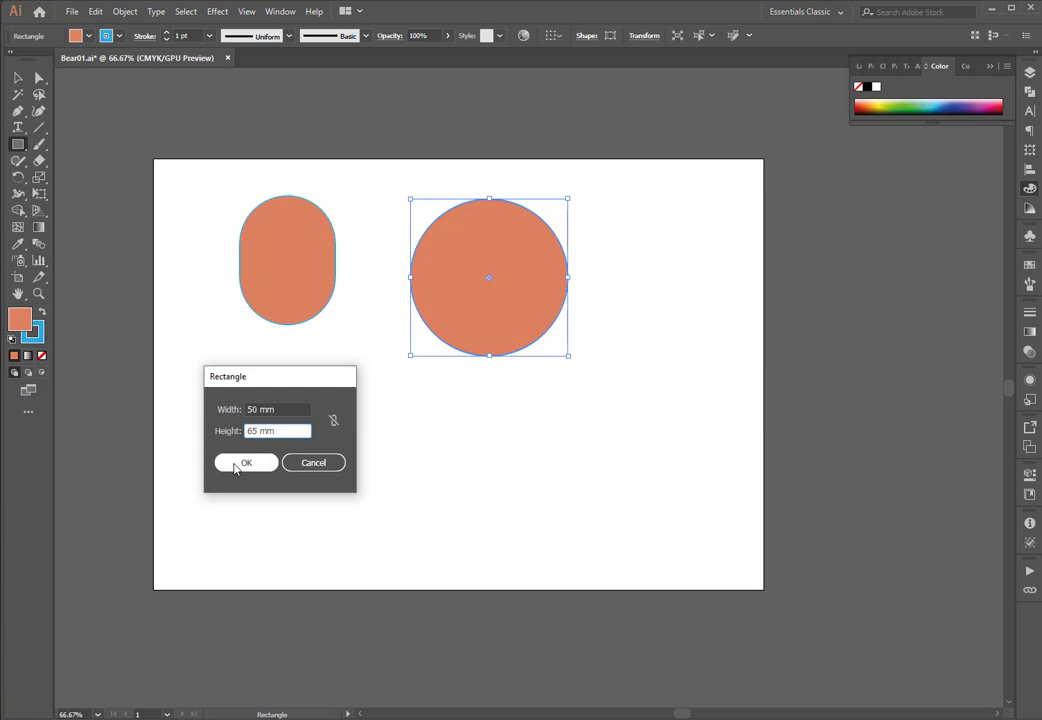
left_click(245, 462)
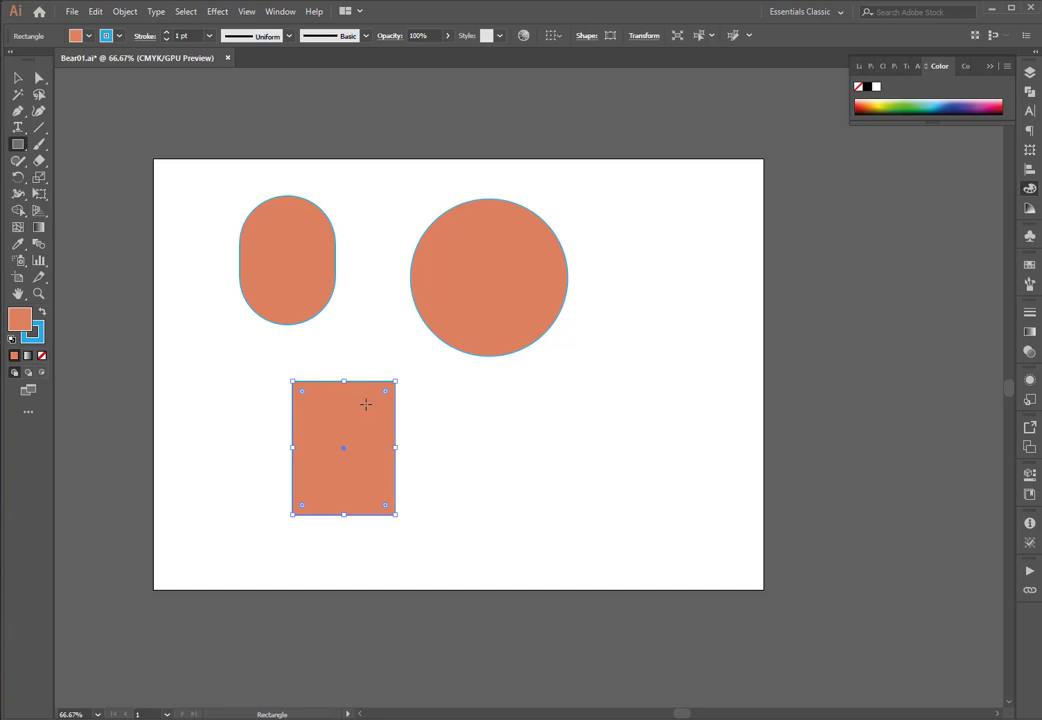
- Create a second rectangle 60 mm wide with width and height proportions constrained, below and slightly right of the circle
left_click(524, 411)
left_click_drag(340, 379, 588, 379)
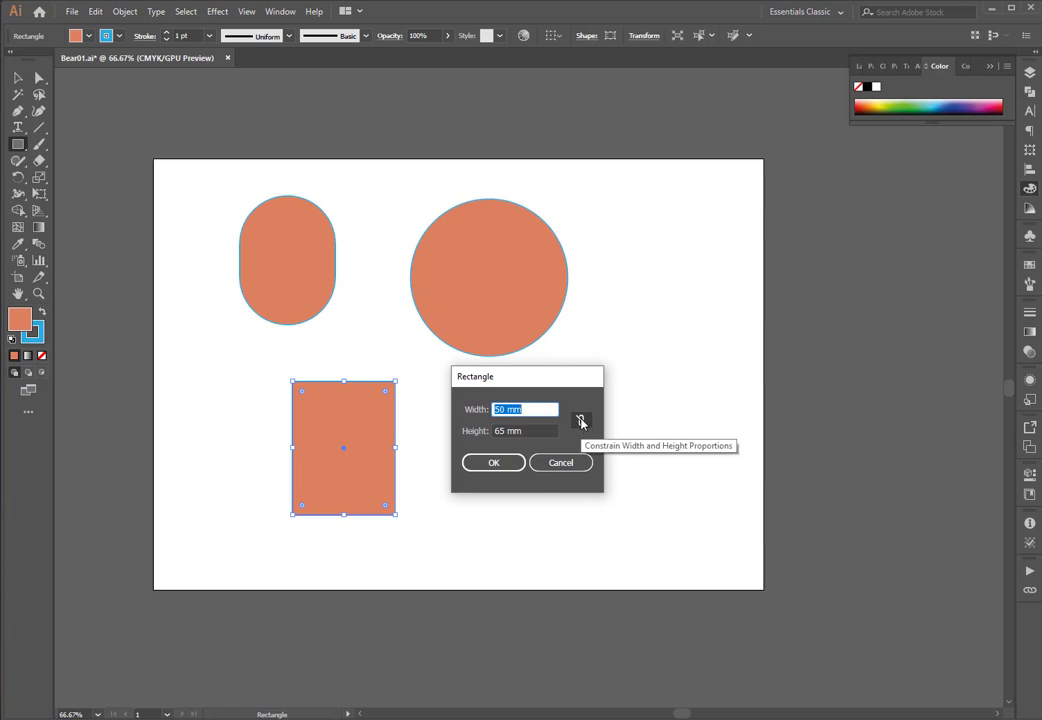
left_click(578, 418)
left_click(581, 421)
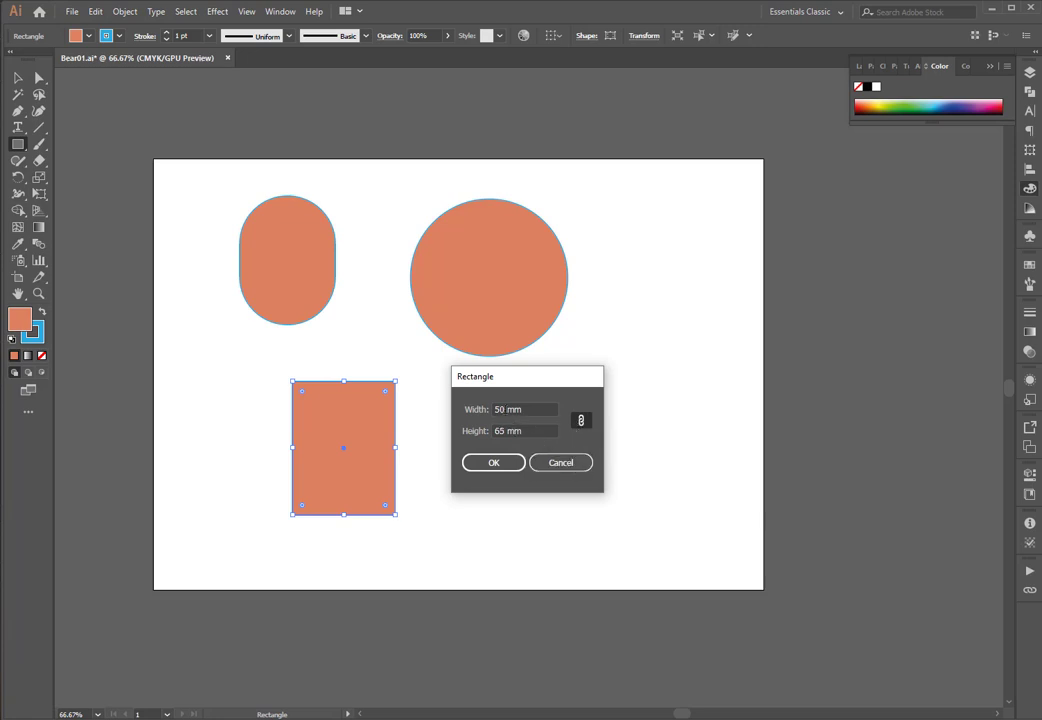
double_click(499, 409)
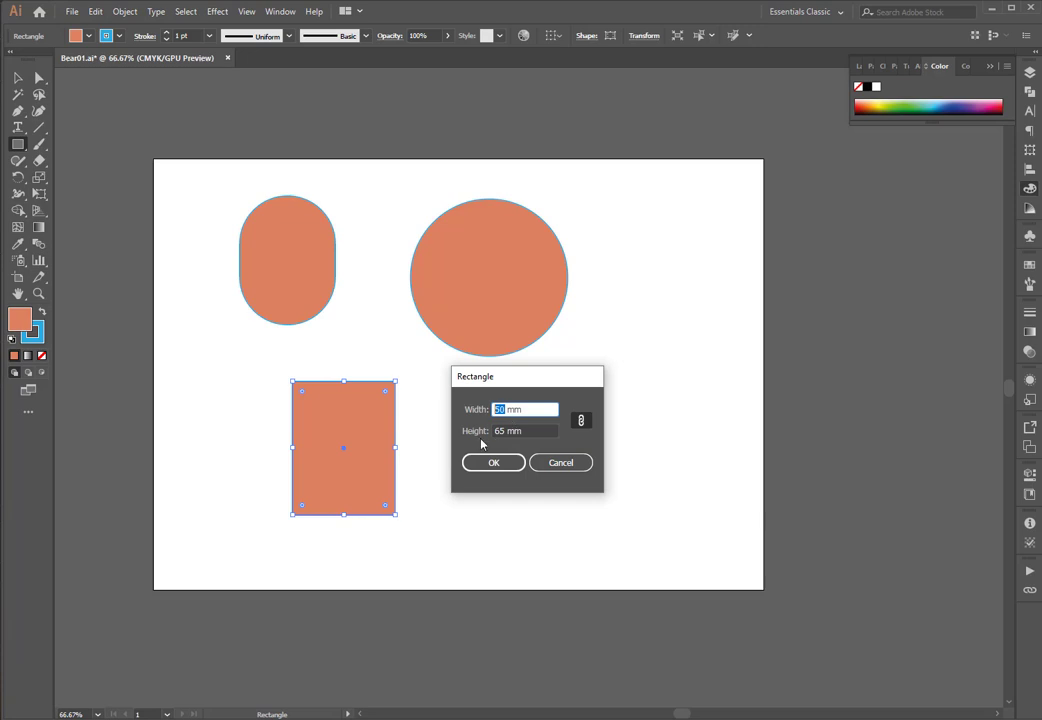
type("60")
left_click(503, 463)
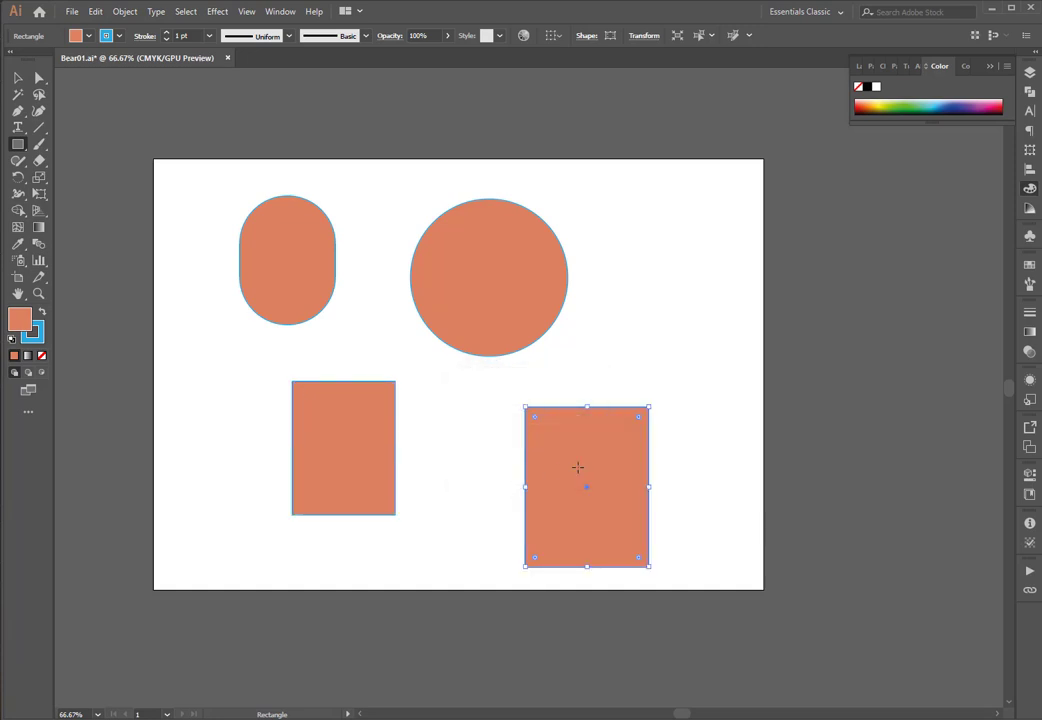
- Create a third rectangle 50 mm wide with proportions constrained, to the right of the circle
left_click(616, 282)
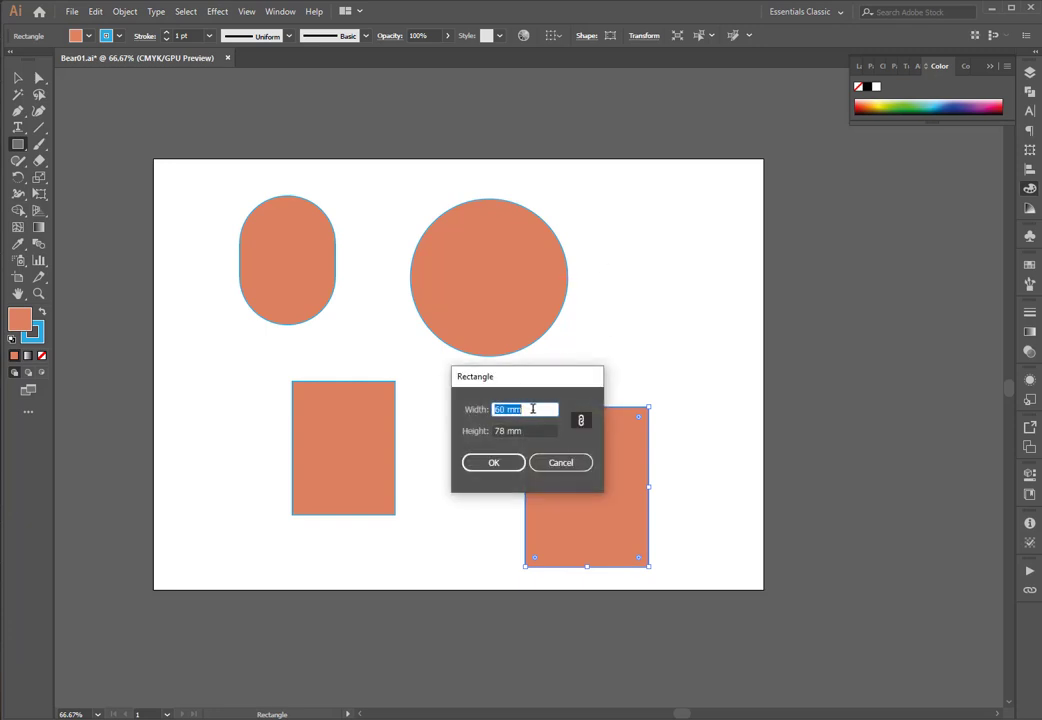
type("50")
left_click(581, 420)
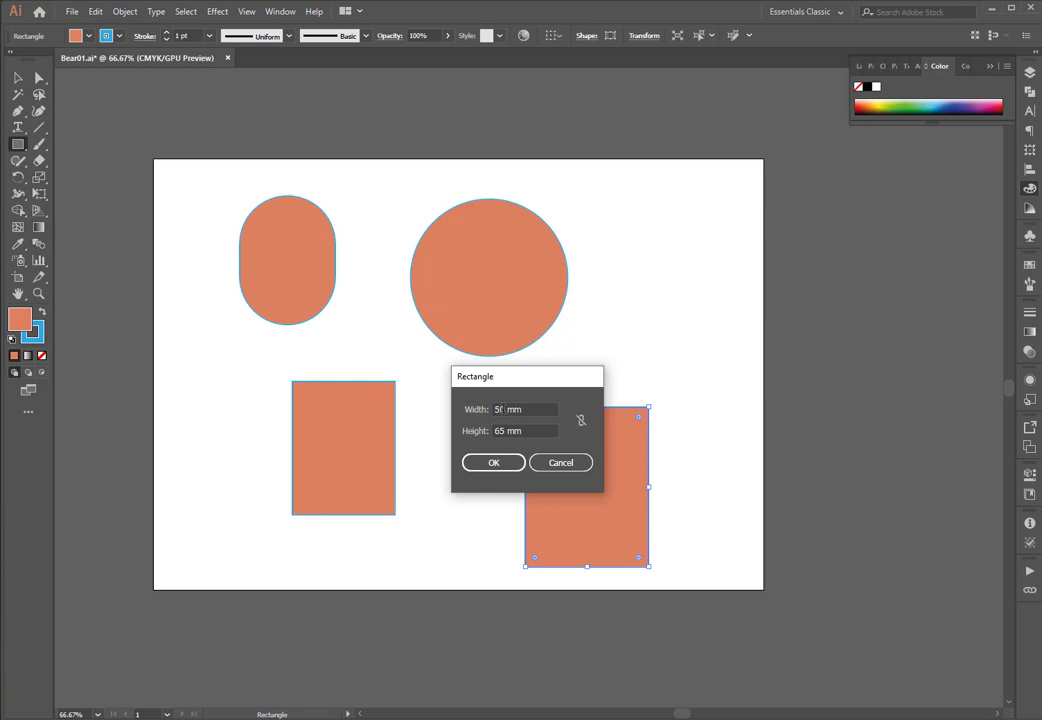
left_click(581, 421)
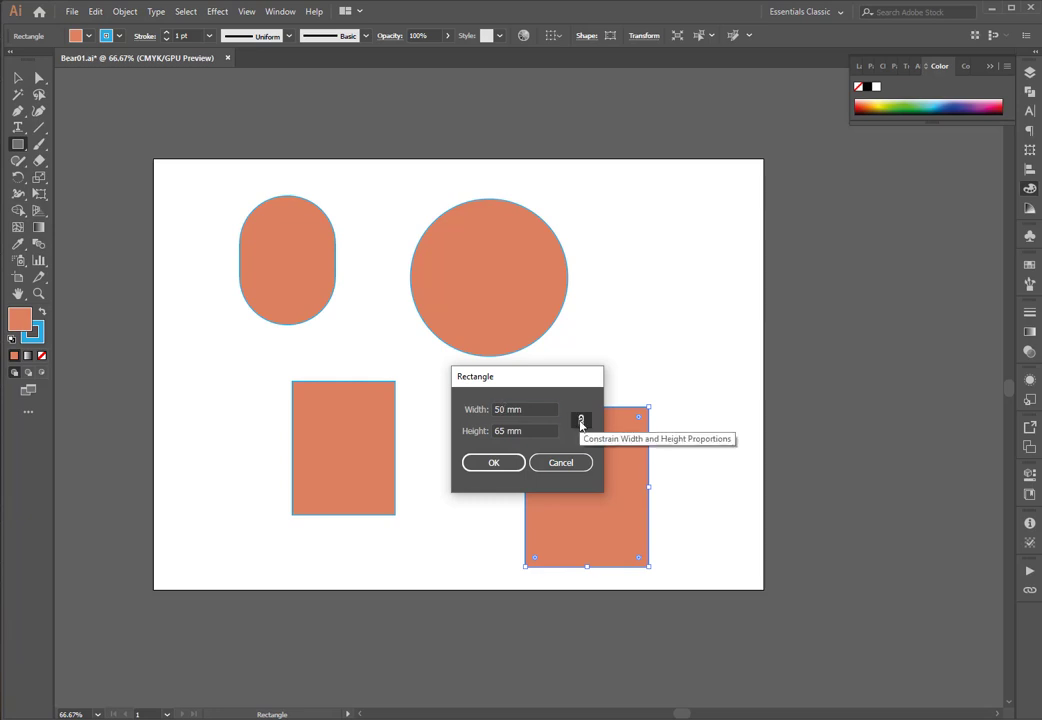
left_click(553, 409)
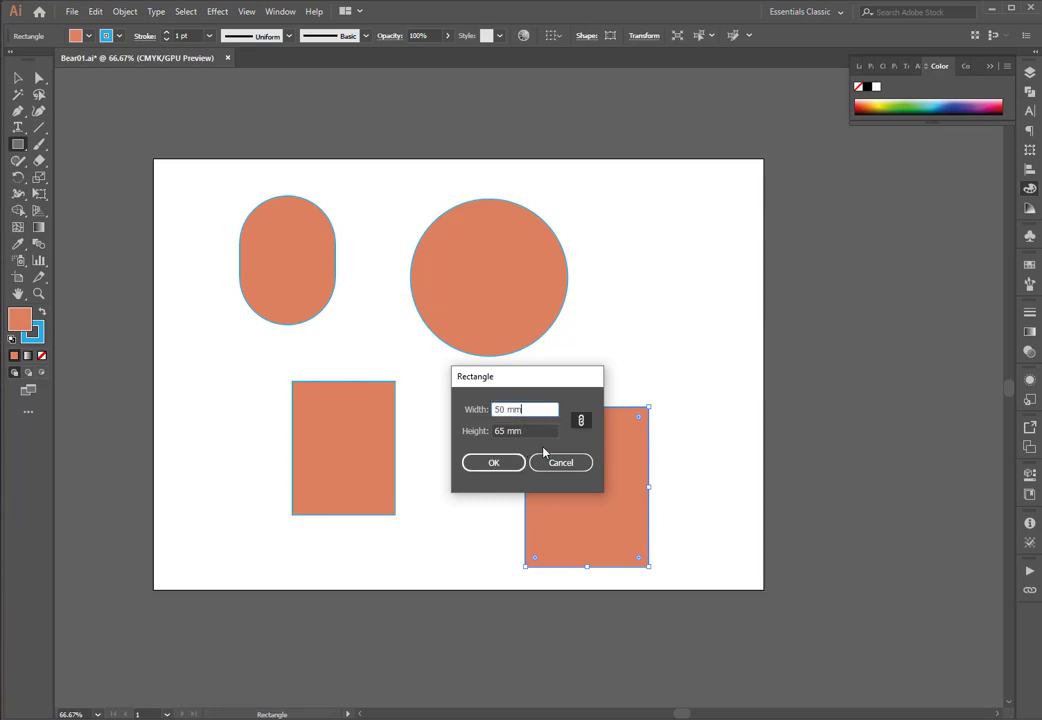
left_click(491, 463)
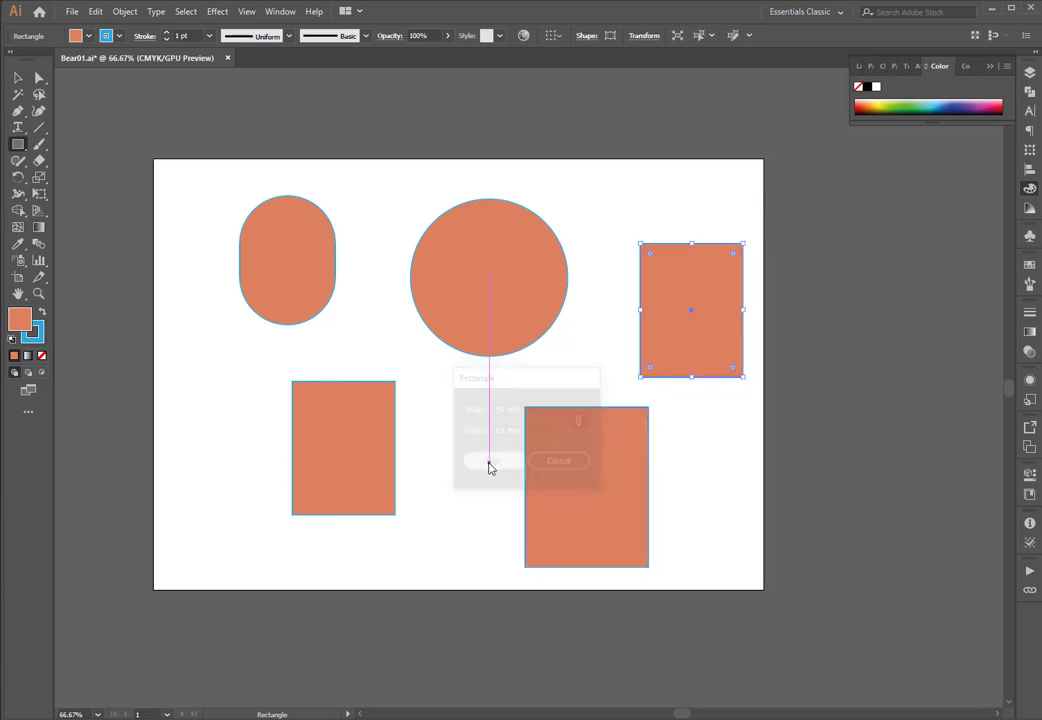
- Activate the Polygon tool, and select and delete all the practice shapes on the artboard
left_click(17, 144)
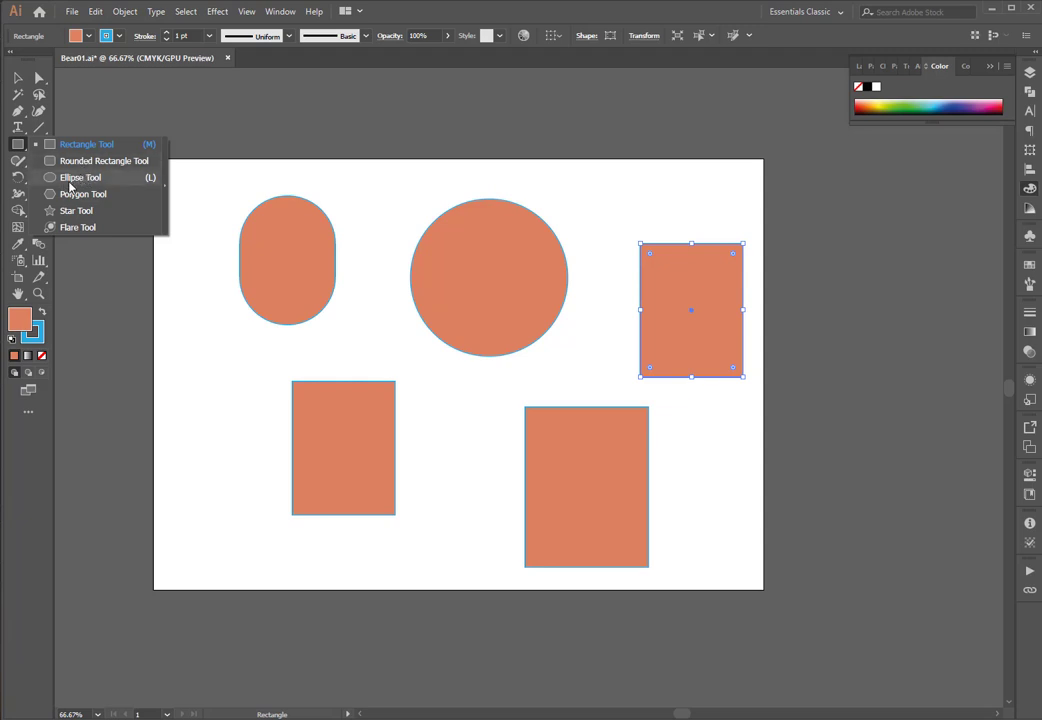
left_click(70, 186)
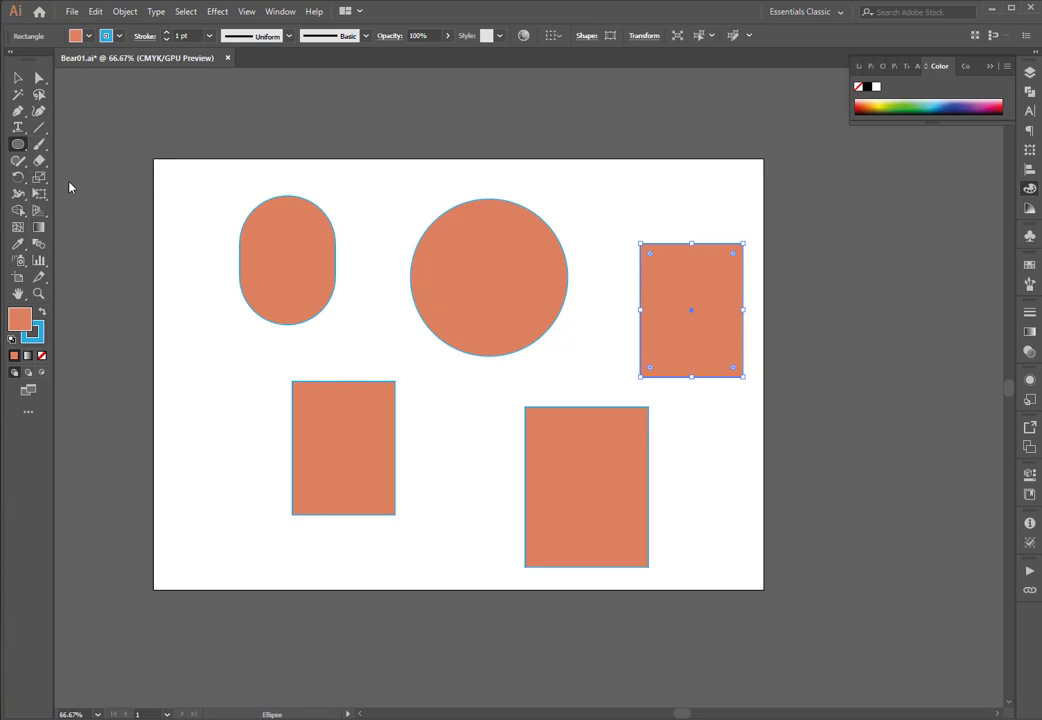
left_click(18, 144)
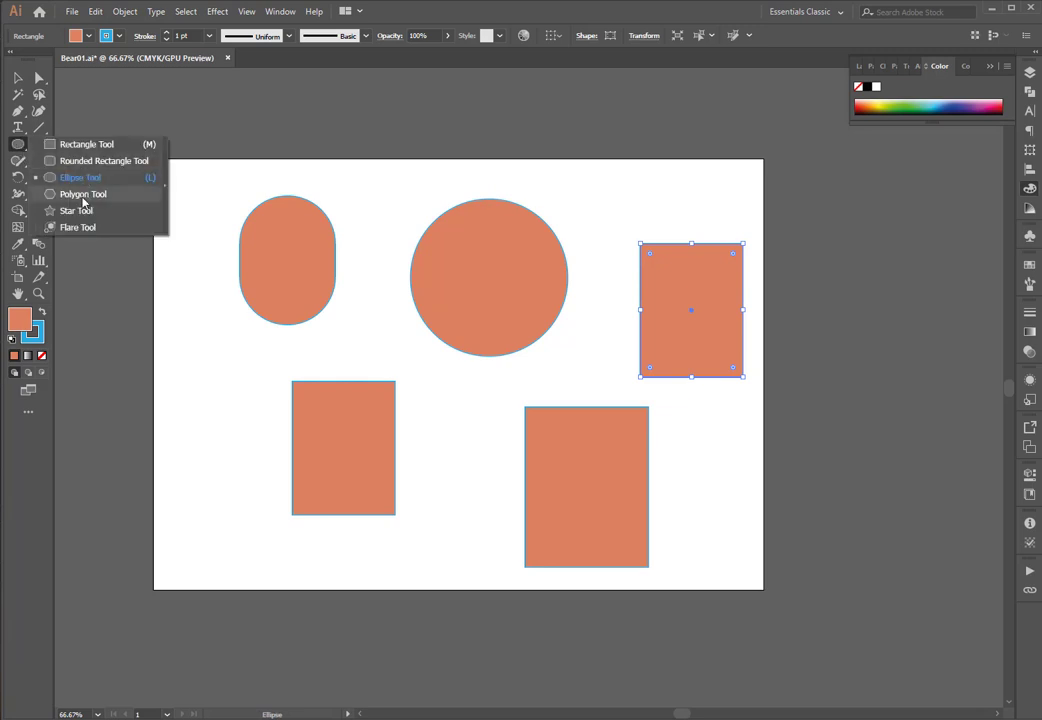
key("Escape")
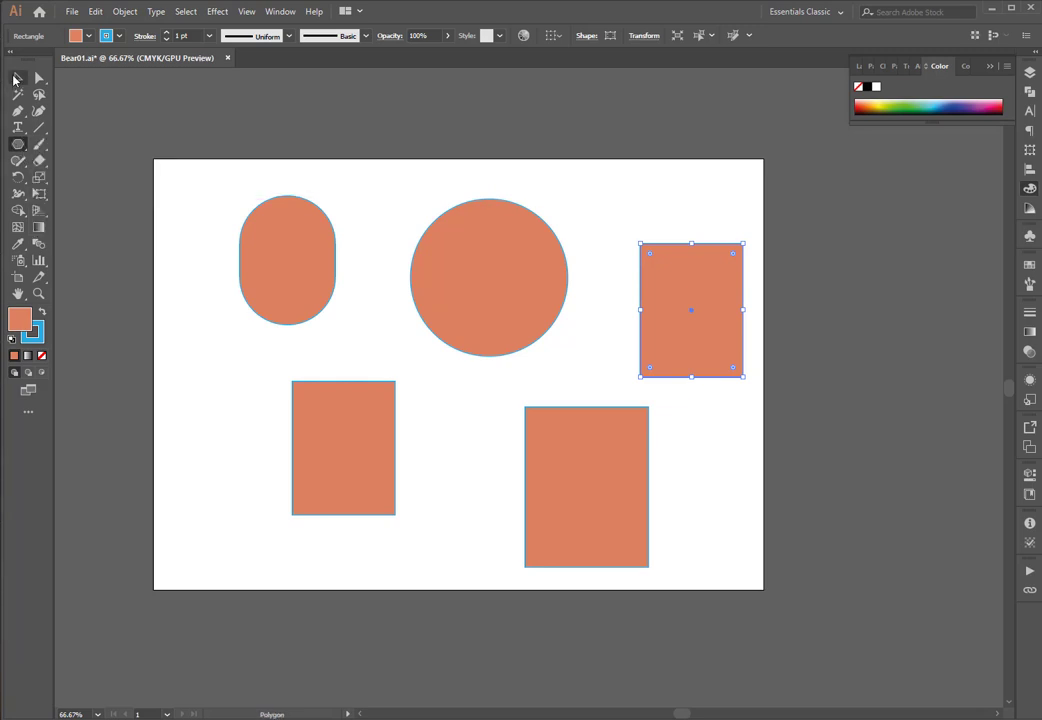
key("v")
left_click_drag(718, 176, 218, 498)
key("Delete")
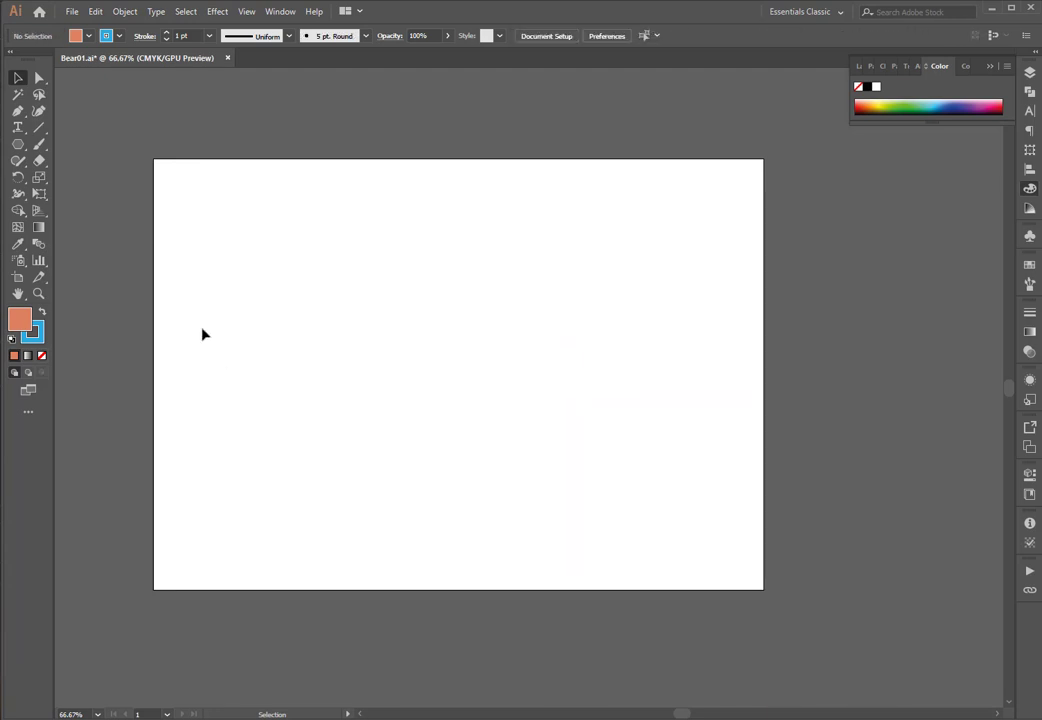
- Draw a large tilted polygon, repeatedly raising and lowering its number of sides while drawing, and finish it with seven sides
left_click(18, 145)
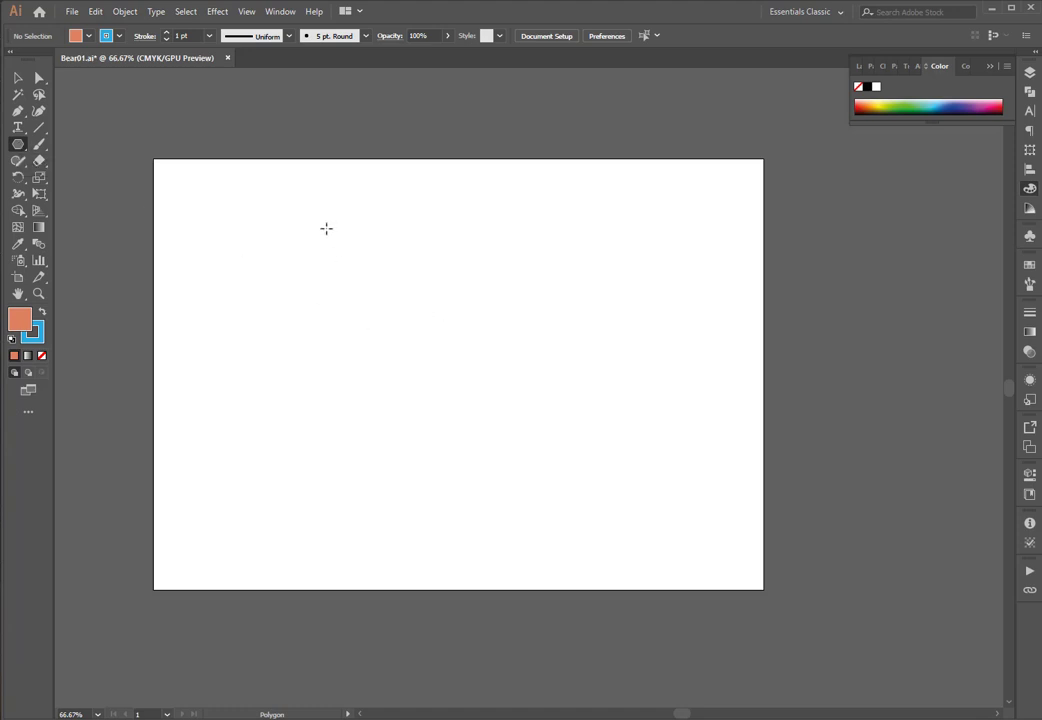
left_click_drag(326, 228, 364, 277)
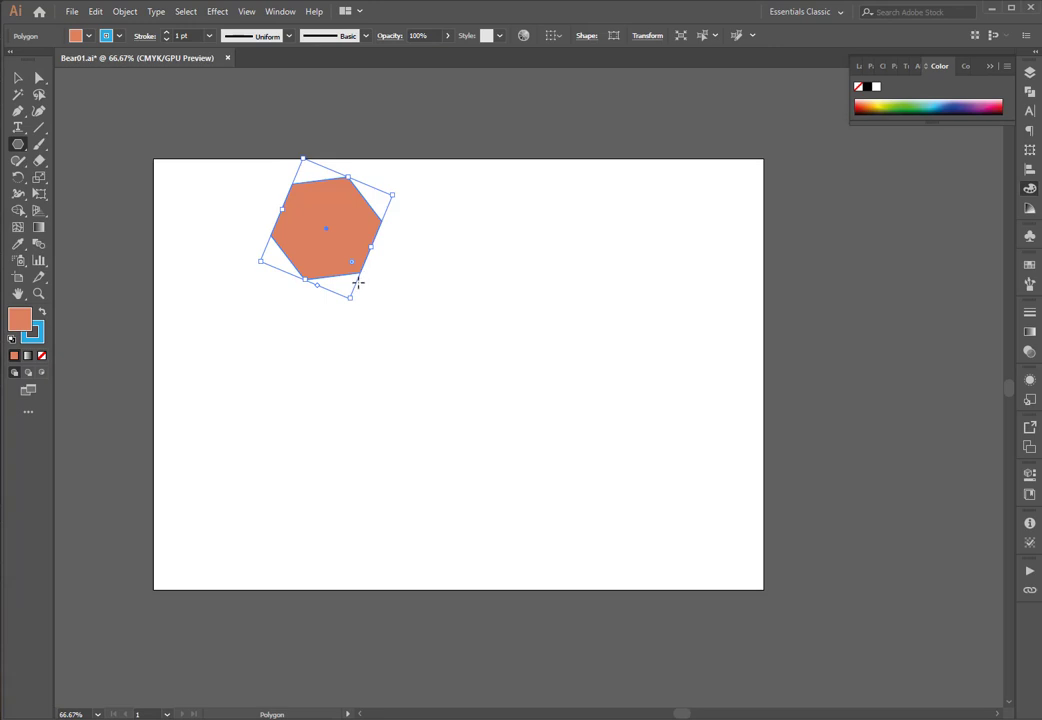
key("ctrl+z")
left_click_drag(390, 326, 546, 465)
key("Up")
key("Up")
key("Up")
key("Up")
key("Up")
key("Up")
key("Up")
key("Up")
key("Up")
key("Down")
key("Down")
key("Down")
key("Down")
key("Down")
key("Down")
key("Down")
key("Down")
key("Down")
key("Down")
key("Down")
key("Down")
key("Up")
key("Down")
key("Up")
key("Up")
key("Up")
key("Up")
key("Up")
key("Up")
key("Up")
key("Up")
key("Up")
key("Up")
key("Up")
key("Up")
key("Up")
key("Up")
key("Up")
key("Up")
key("Up")
key("Up")
key("Up")
key("Up")
key("Up")
key("Up")
key("Down")
key("Down")
key("Down")
key("Down")
key("Down")
key("Down")
key("Down")
key("Down")
key("Down")
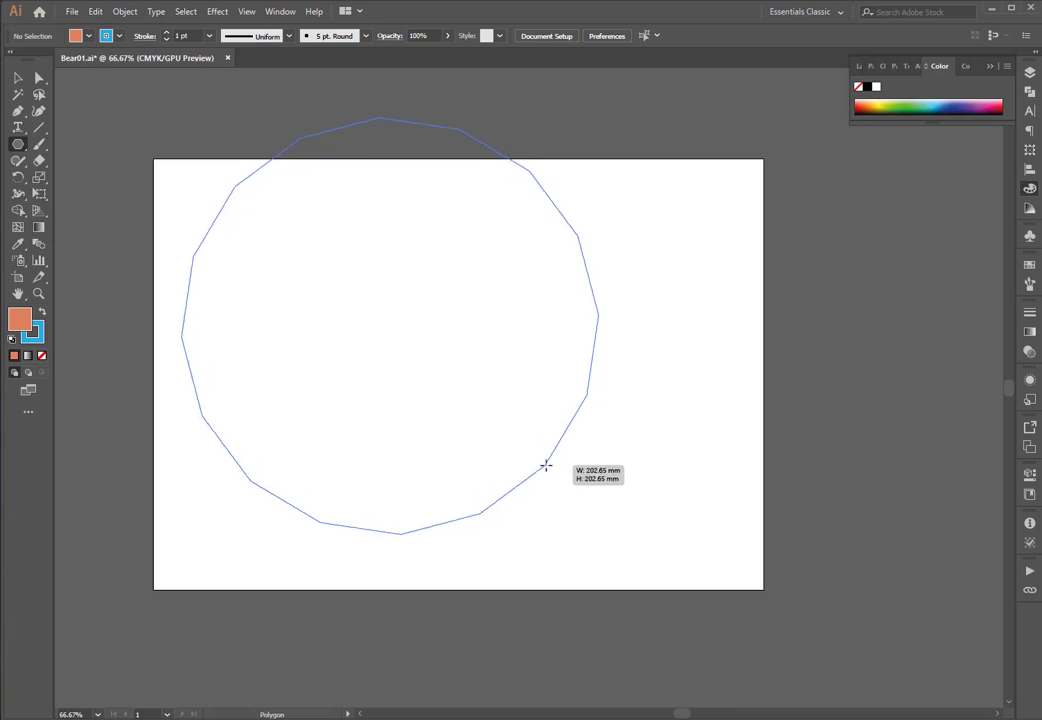
left_click_drag(546, 465, 492, 404)
key("Up")
key("Up")
key("Up")
key("Up")
key("Up")
key("Up")
key("Up")
key("Up")
key("Up")
key("Up")
key("Up")
key("Up")
key("Up")
key("Up")
key("Up")
key("Up")
key("Up")
key("Down")
key("Down")
key("Down")
key("Down")
key("Down")
key("Down")
key("Down")
key("Down")
key("Down")
key("Down")
key("Down")
key("Down")
key("Down")
key("Down")
key("Down")
key("Down")
key("Up")
key("Up")
key("Up")
key("Up")
key("Up")
key("Up")
key("Up")
key("Up")
key("Up")
key("Up")
key("Up")
key("Up")
key("Up")
key("Up")
key("Up")
key("Up")
key("Down")
key("Down")
key("Down")
key("Down")
key("Down")
key("Down")
key("Down")
key("Down")
key("Down")
key("Down")
key("Down")
key("Down")
key("Down")
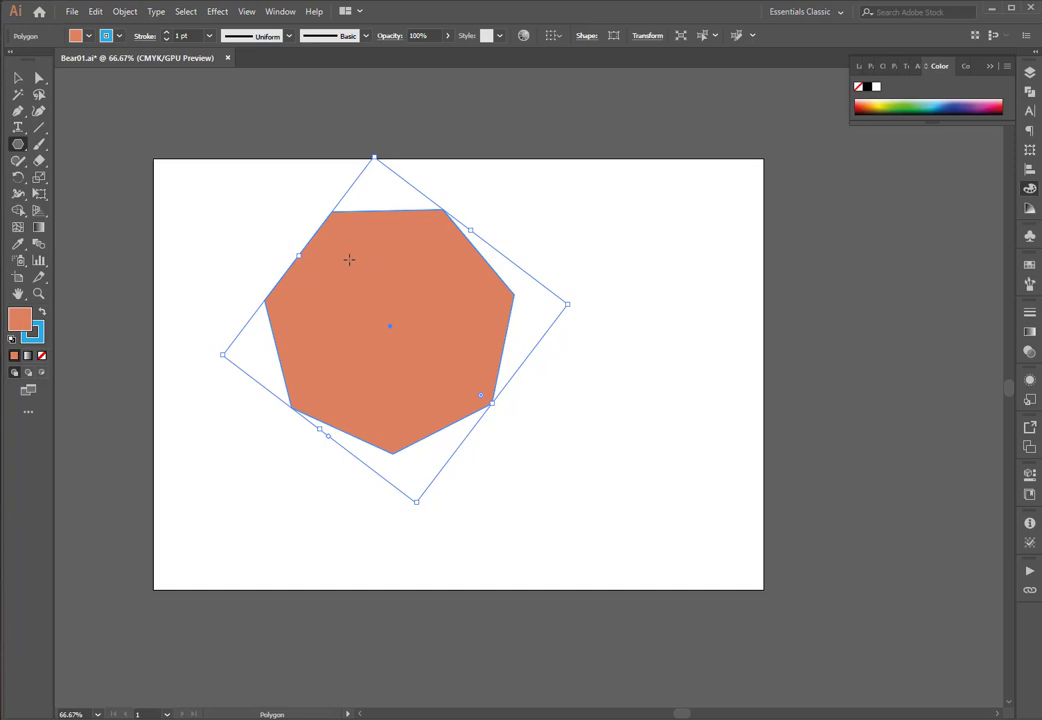
- Delete the seven-sided polygon and activate the Star tool
key("Delete")
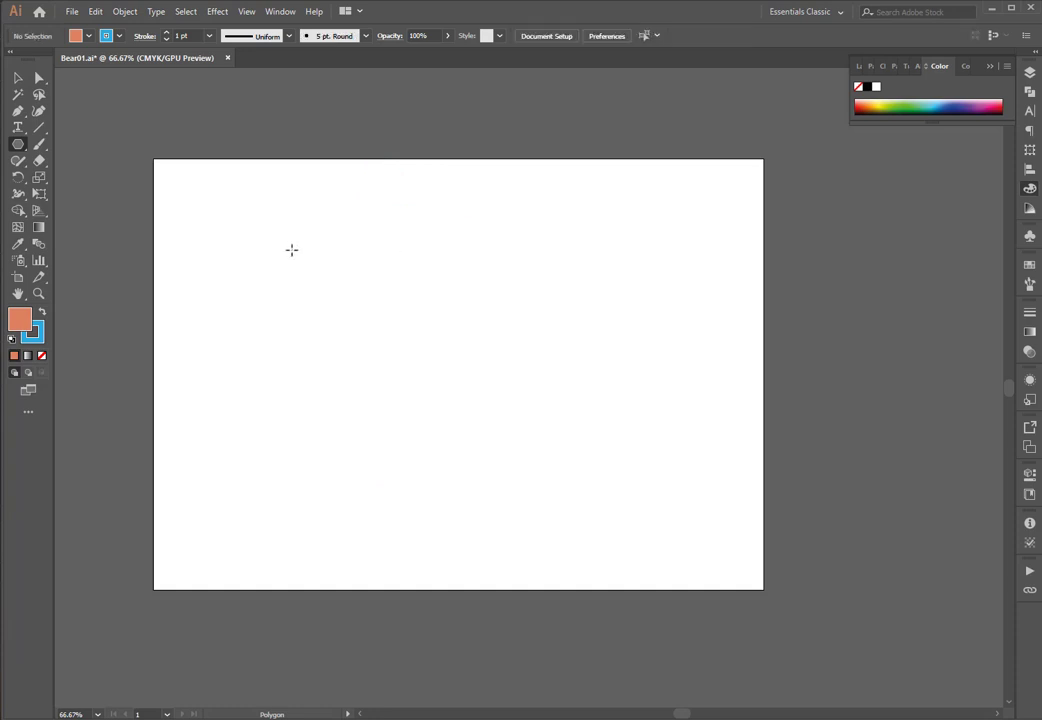
left_click(16, 144)
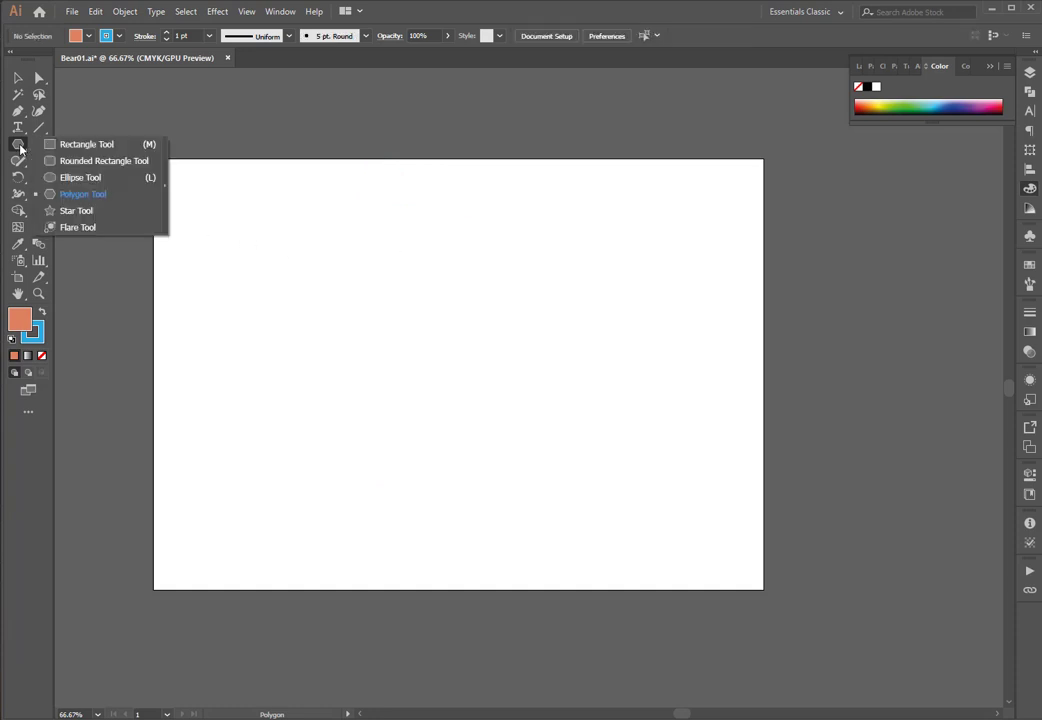
left_click(84, 212)
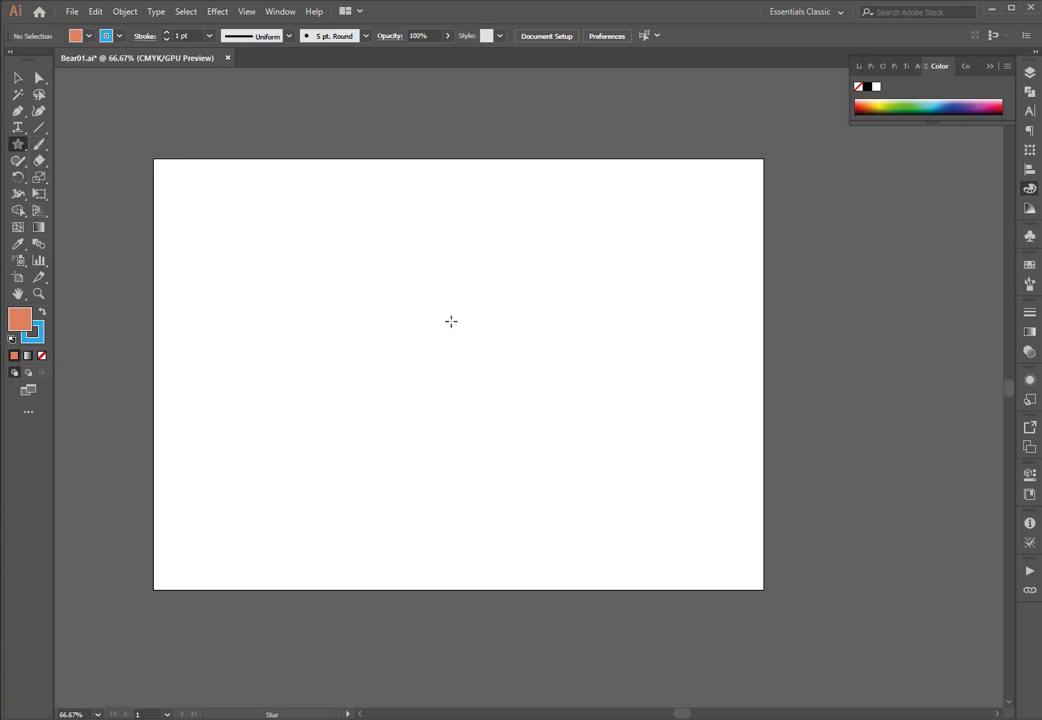
mouse_move(388, 290)
left_mouse_down()
mouse_move(430, 326)
mouse_move(386, 326)
mouse_move(388, 293)
mouse_move(423, 328)
mouse_move(379, 321)
mouse_move(390, 280)
mouse_move(384, 426)
mouse_move(385, 258)
mouse_move(376, 295)
mouse_move(389, 289)
left_mouse_up()
left_click(19, 146)
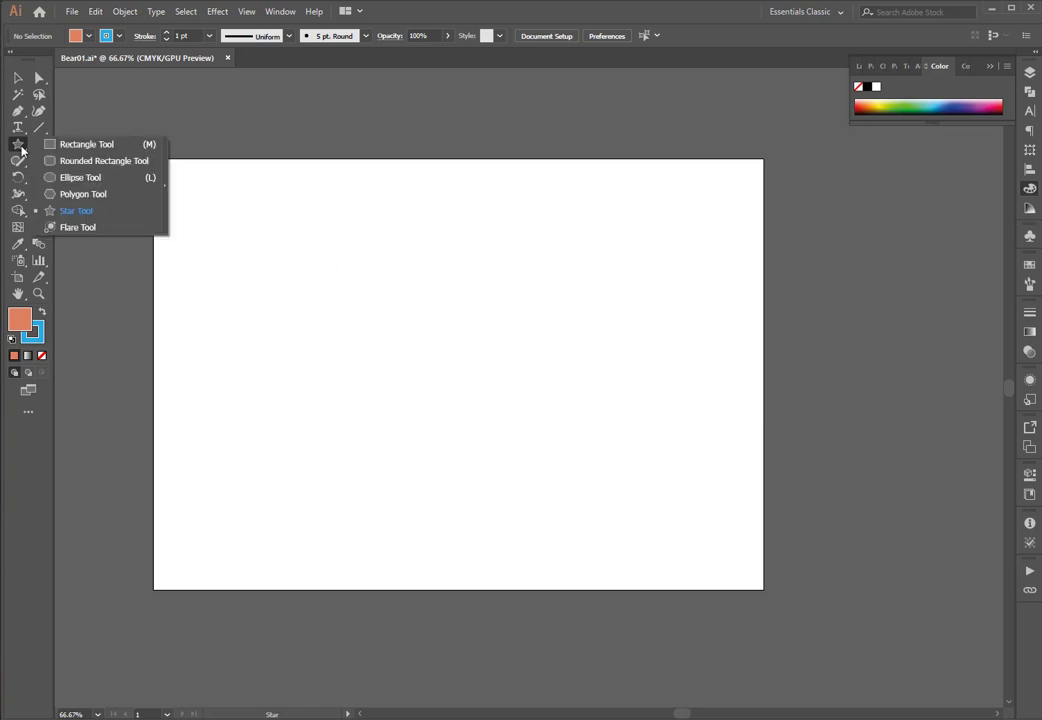
left_click(88, 216)
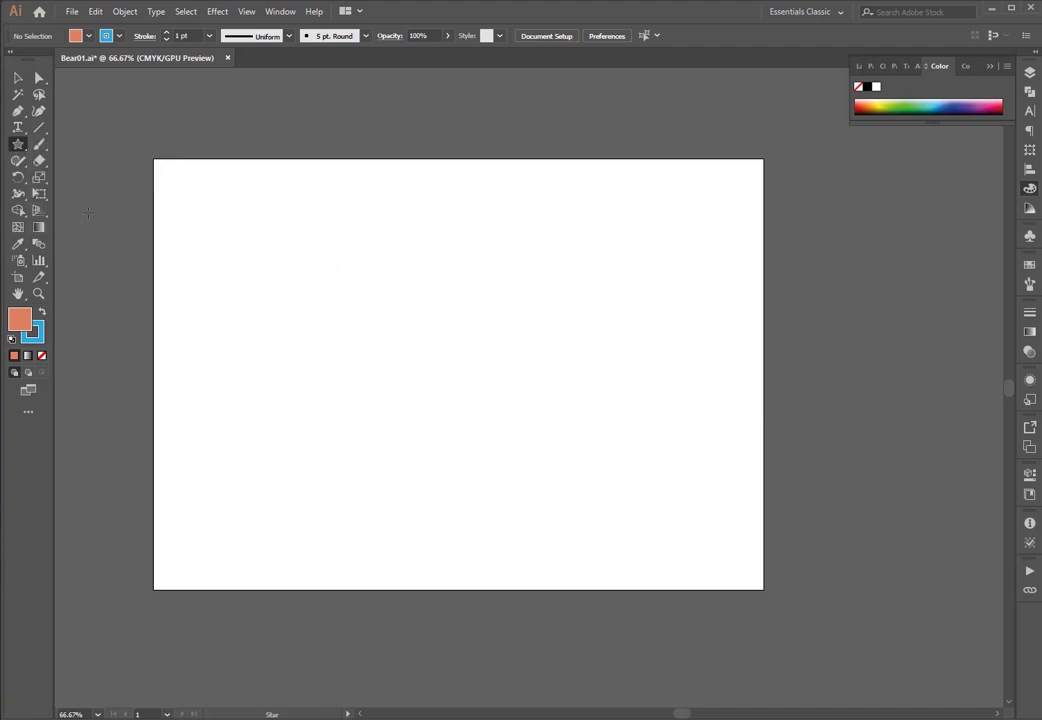
- Draw a star about 144 mm wide on the upper part of the artboard, changing its number of points while drawing up to sixteen
left_click(18, 145)
left_click(86, 211)
left_click_drag(371, 284, 505, 345)
key("Down")
key("Down")
key("Up")
key("Up")
key("Up")
key("Up")
key("Up")
key("Up")
key("Up")
key("Up")
key("Up")
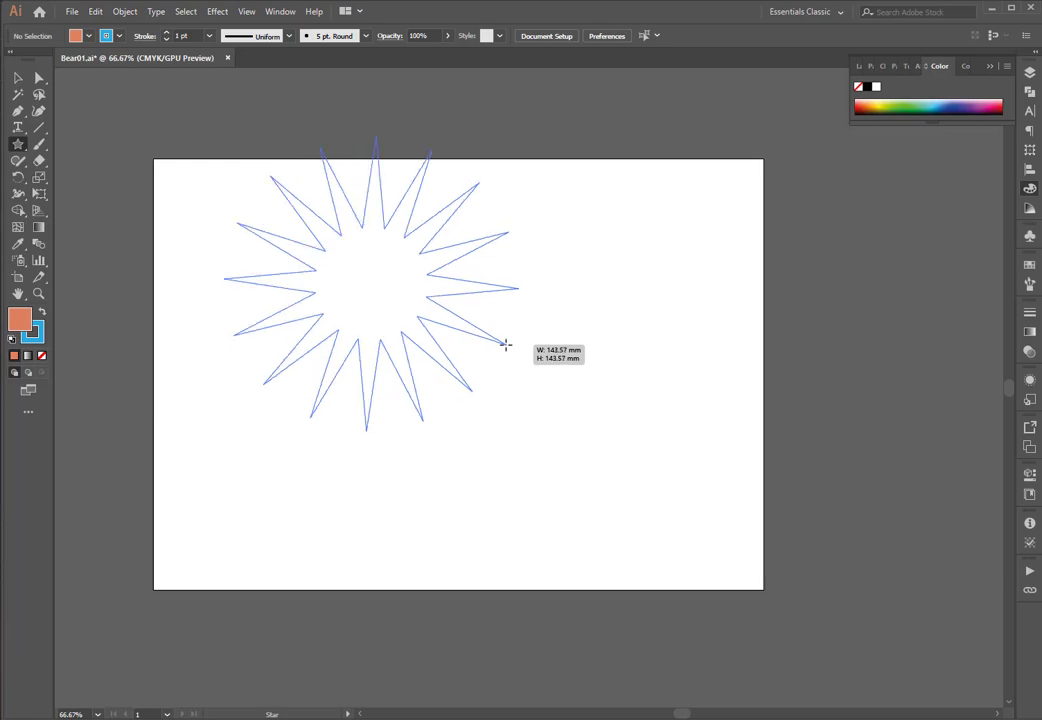
- Keep adding points to the star while drawing until it forms a dense ring of rays about 142 mm wide
left_click_drag(505, 344, 502, 350)
key("Up")
key("Up")
key("Up")
key("Up")
key("Up")
key("Up")
key("Up")
key("Up")
key("Up")
key("Up")
key("Up")
key("Up")
key("Up")
key("Up")
key("Up")
key("Up")
key("Up")
key("Up")
key("Up")
key("Up")
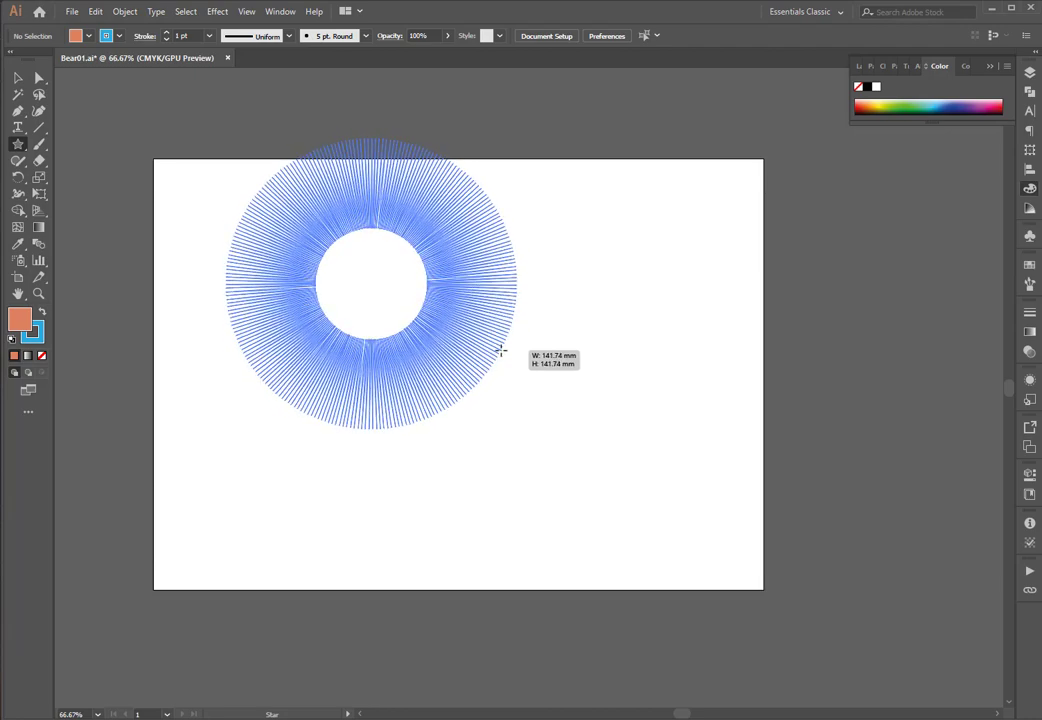
- Lower the number of points to five while still drawing, and shrink the star to about 108 mm wide
mouse_move(501, 350)
left_mouse_down()
mouse_move(488, 343)
mouse_move(558, 365)
mouse_move(478, 335)
mouse_move(528, 347)
mouse_move(501, 343)
left_mouse_up()
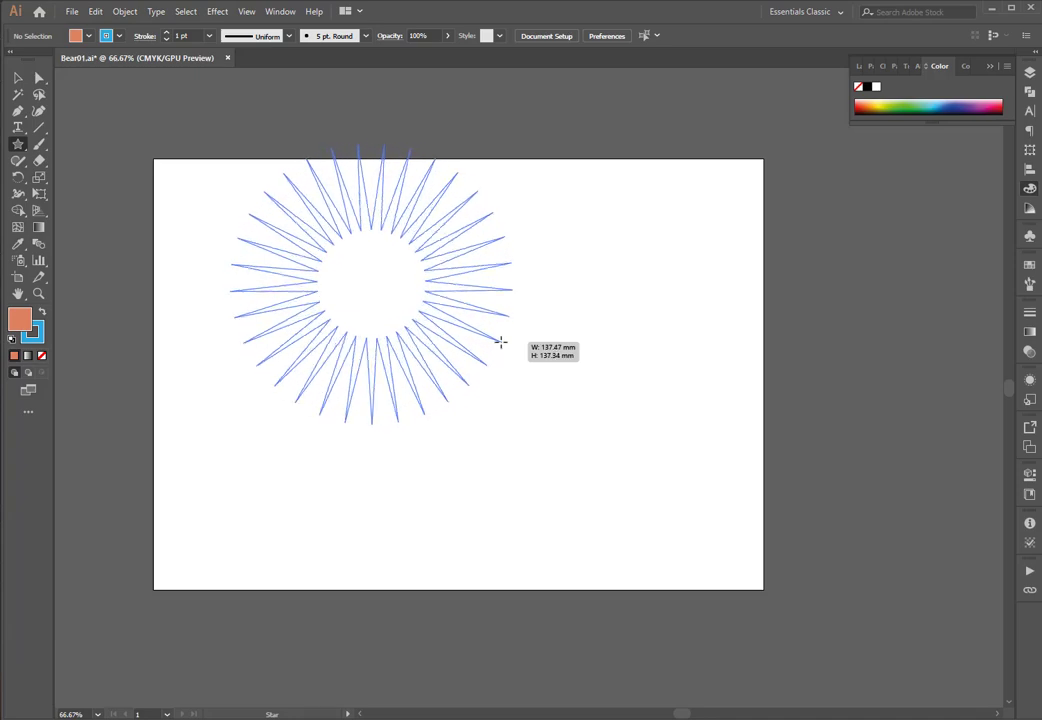
key("Down")
key("Down")
key("Down")
key("Down")
key("Down")
key("Down")
key("Down")
key("Down")
key("Down")
key("Down")
key("Down")
key("Down")
left_click_drag(501, 342, 412, 300)
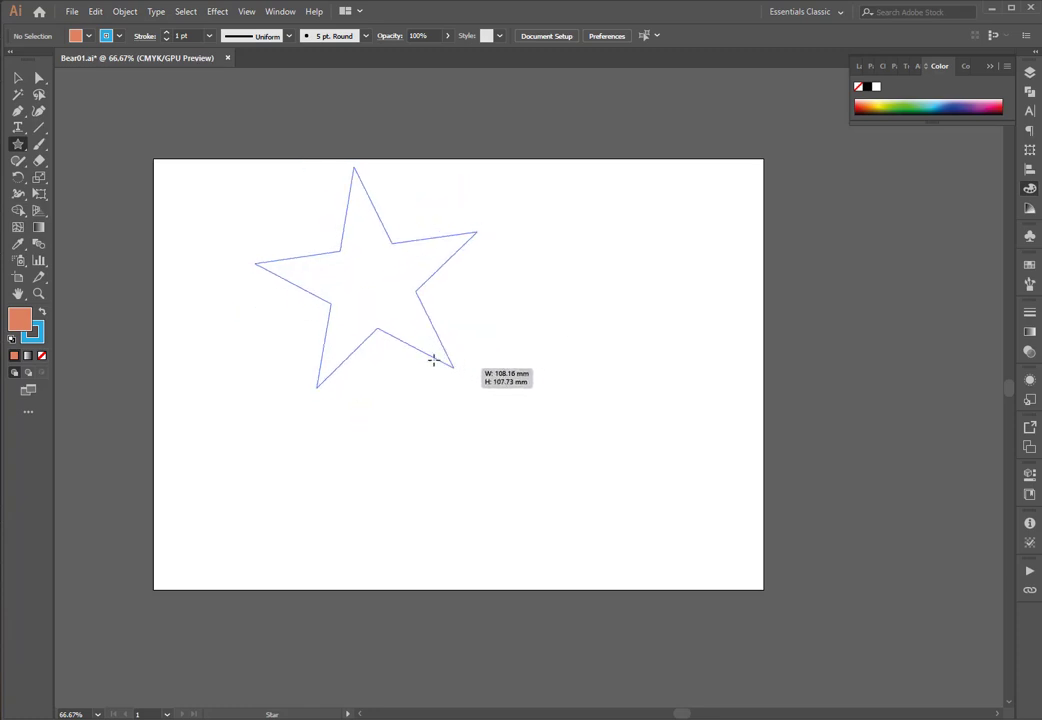
- Vary the five-pointed star's inner radius, size and rotation while drawing, including collapsing it into thin spokes, and undo the star
left_click_drag(433, 360, 376, 286)
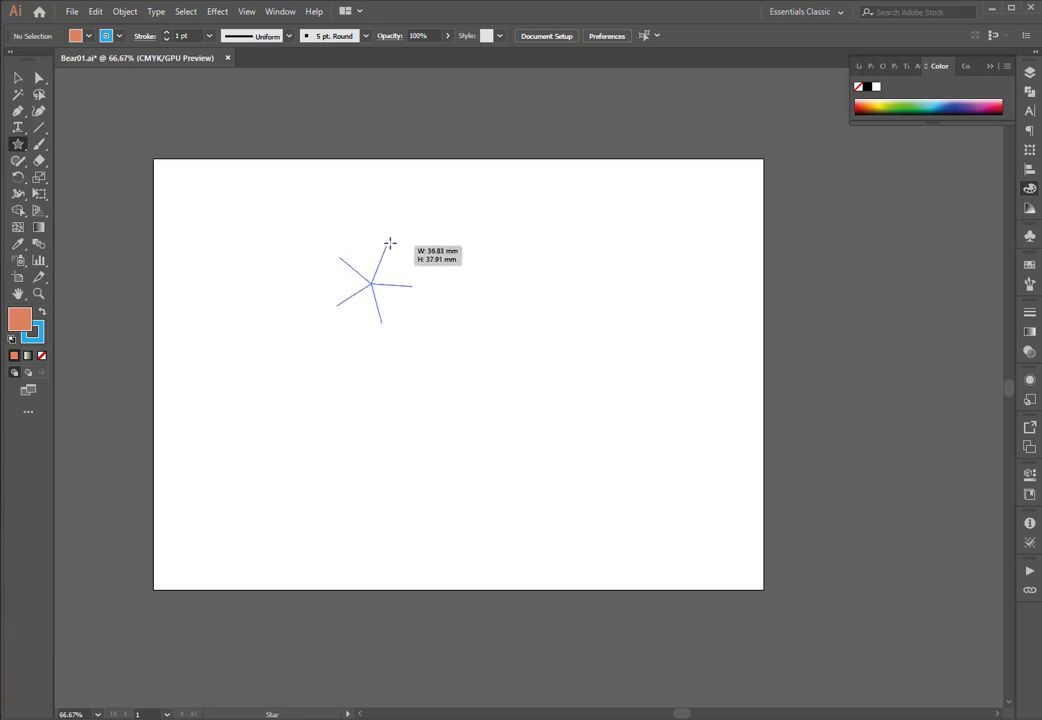
left_click_drag(390, 243, 389, 271)
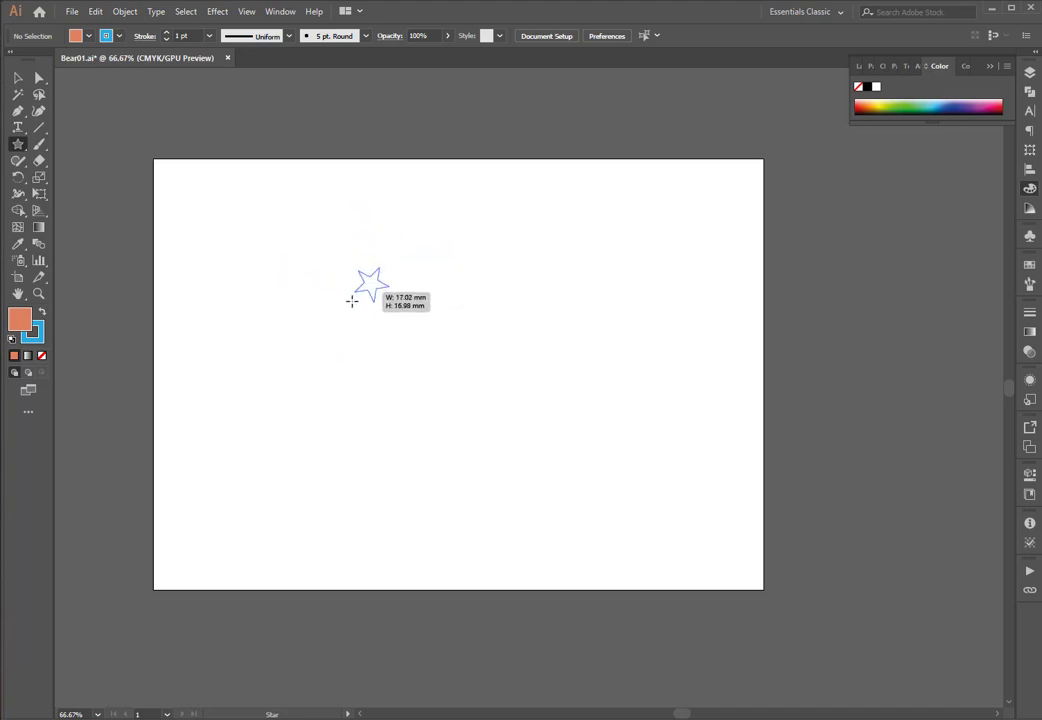
mouse_move(360, 340)
left_mouse_down()
mouse_move(370, 381)
mouse_move(405, 344)
mouse_move(484, 357)
mouse_move(407, 304)
mouse_move(328, 302)
mouse_move(291, 356)
mouse_move(344, 351)
mouse_move(372, 328)
mouse_move(362, 379)
mouse_move(258, 449)
mouse_move(370, 465)
mouse_move(336, 357)
mouse_move(284, 379)
mouse_move(402, 404)
mouse_move(344, 379)
mouse_move(457, 393)
mouse_move(507, 377)
mouse_move(416, 355)
mouse_move(489, 364)
mouse_move(440, 356)
mouse_move(488, 354)
mouse_move(407, 349)
left_mouse_up()
key("ctrl+z")
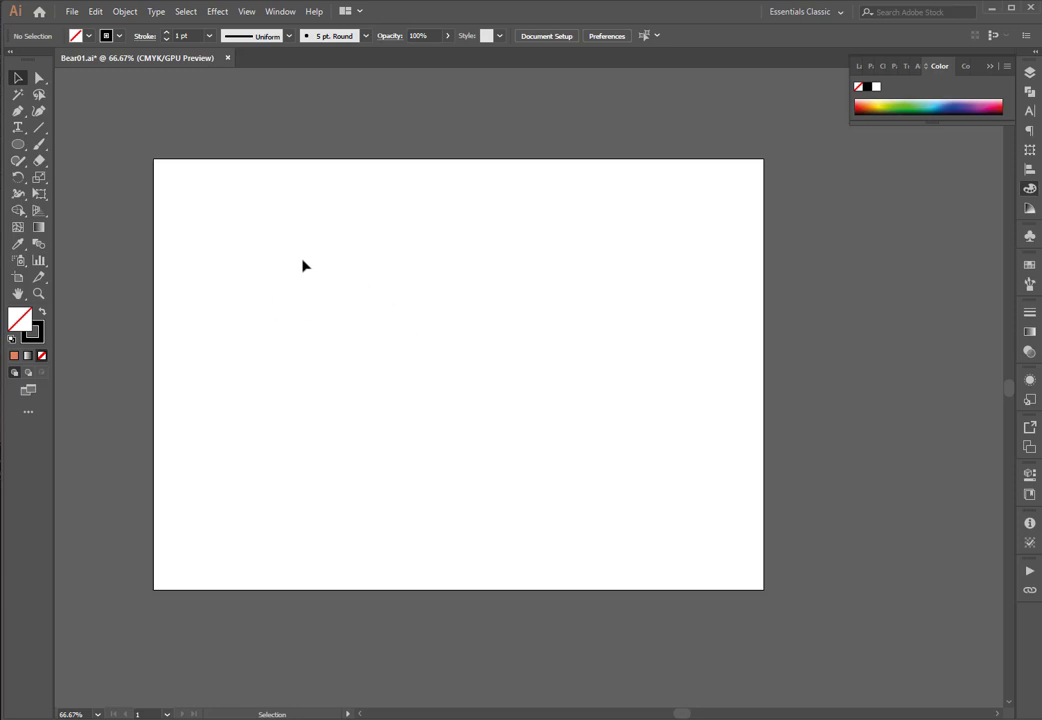
- Show the group of basic shape tools
left_click(17, 146)
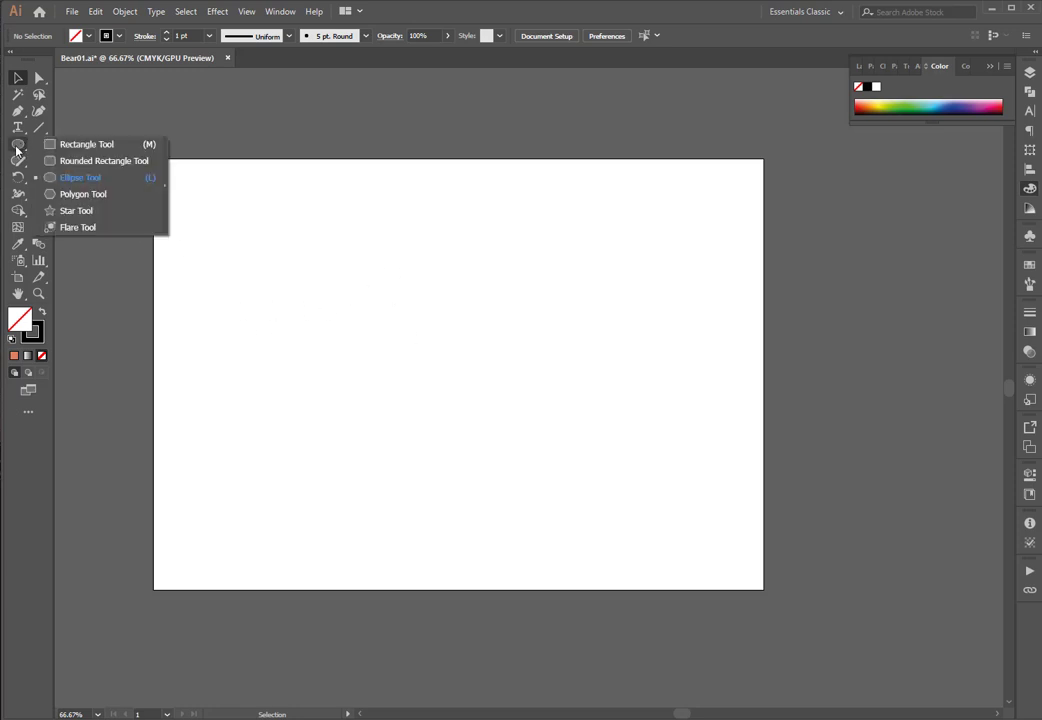